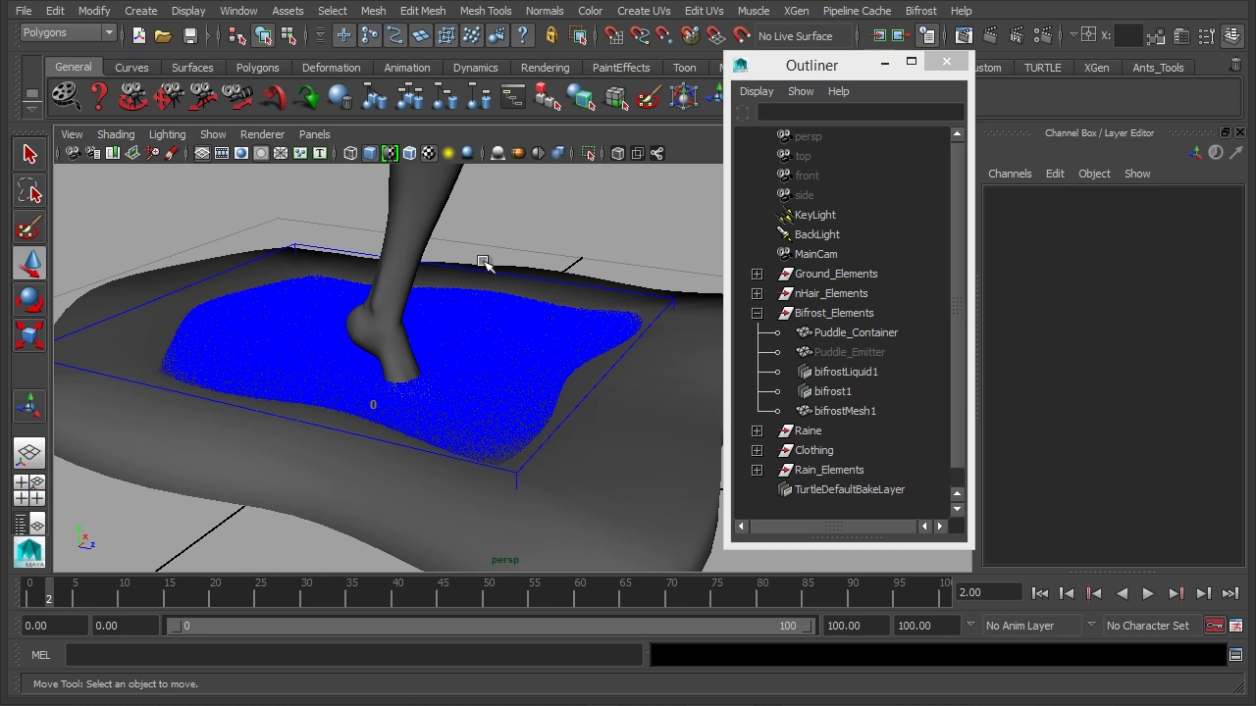
# Duplicate the leg mesh and rename the copy Raine_Foot in the Outliner
pyautogui.click(420, 202)
pyautogui.keyDown('alt'); pyautogui.moveTo(422, 211); pyautogui.dragTo(501, 373); pyautogui.keyUp('alt')
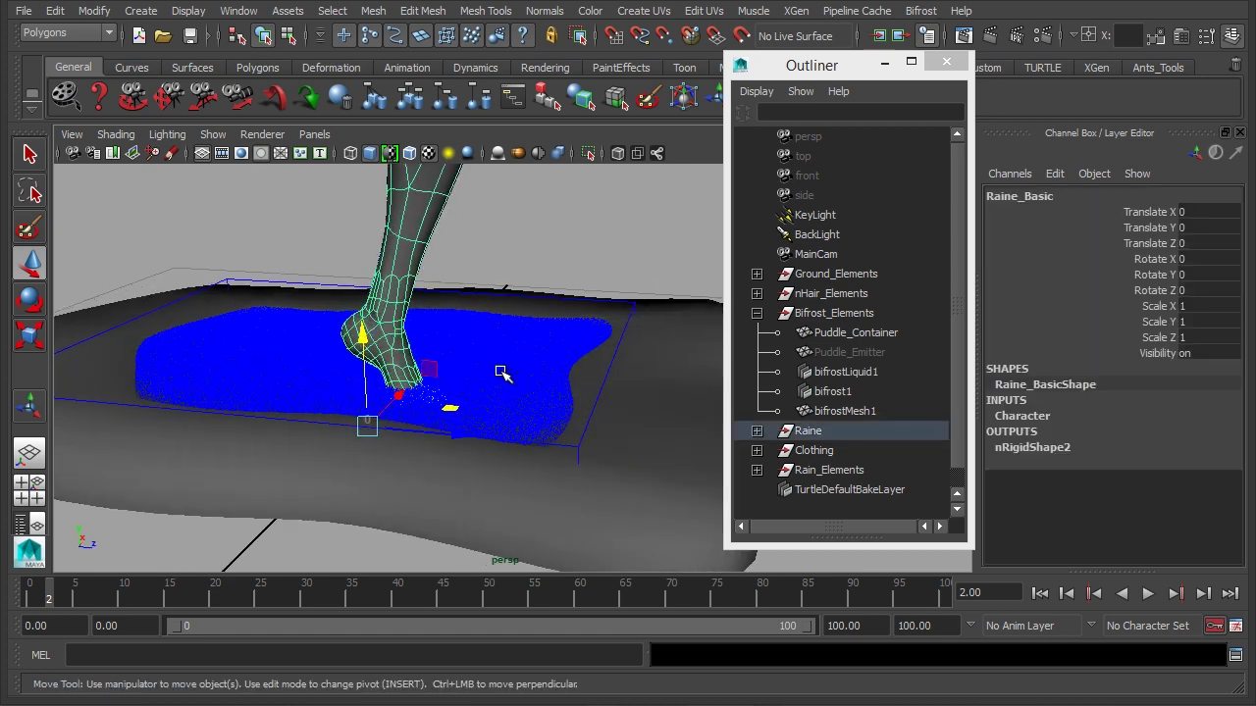
pyautogui.hotkey('ctrl', 'd')
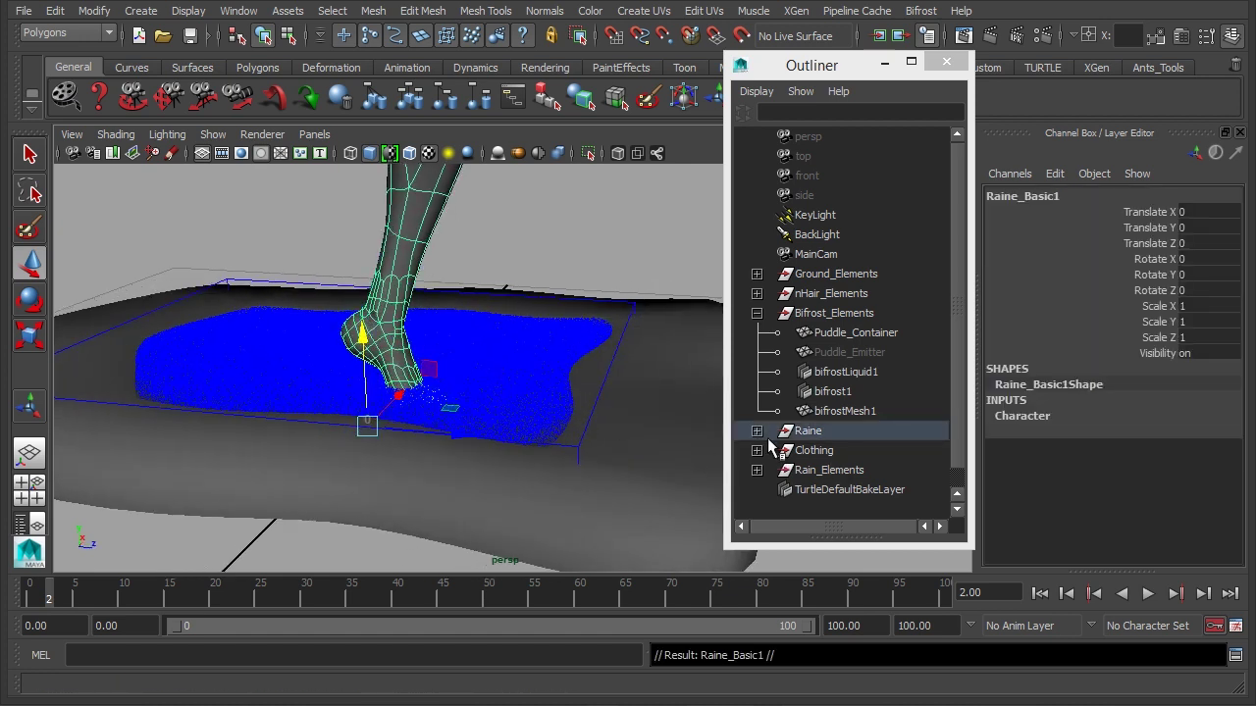
pyautogui.click(758, 431)
pyautogui.click(757, 313)
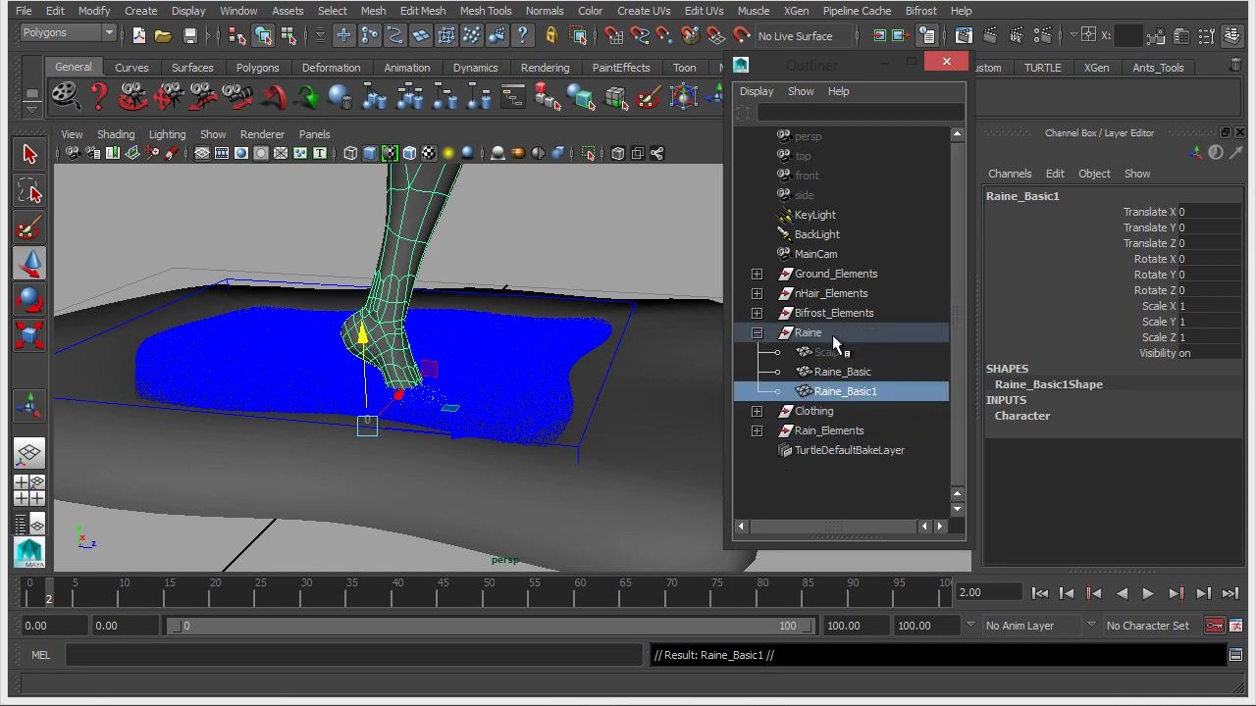
pyautogui.doubleClick(870, 393)
pyautogui.write('Fo')
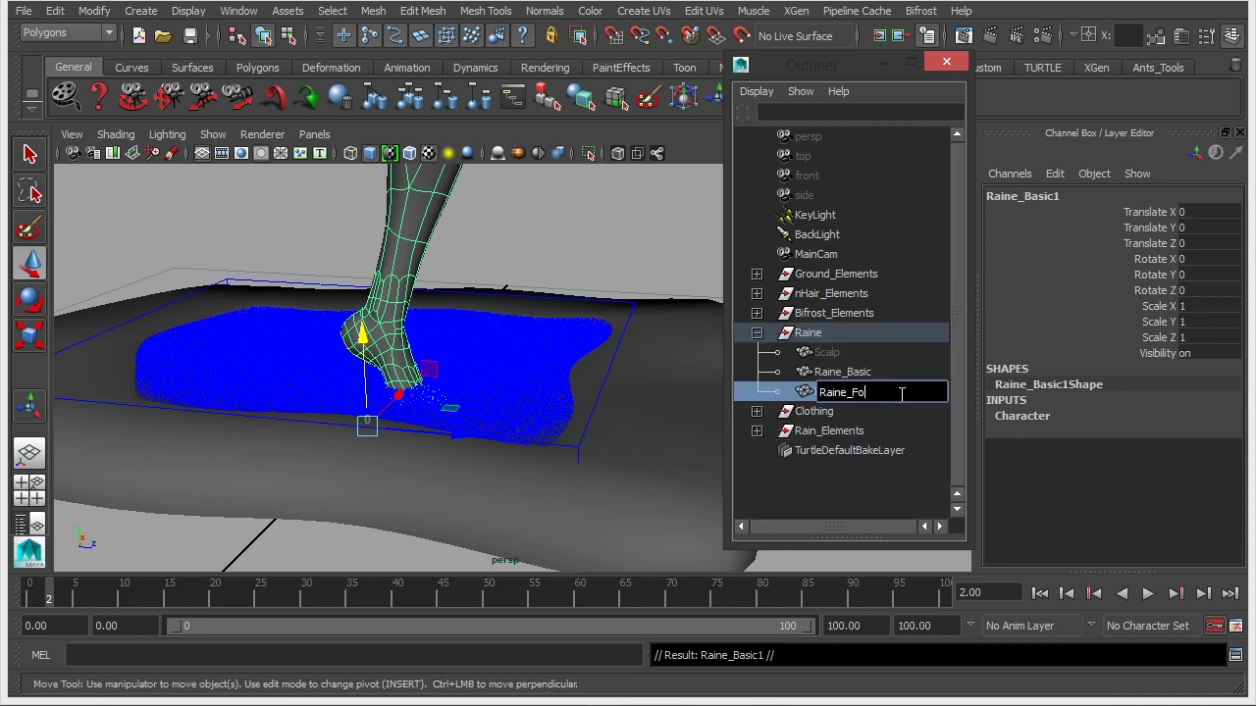
pyautogui.write('ot')
pyautogui.press('Return')
# Isolate Raine_Foot alone in the perspective viewport
pyautogui.click(213, 134)
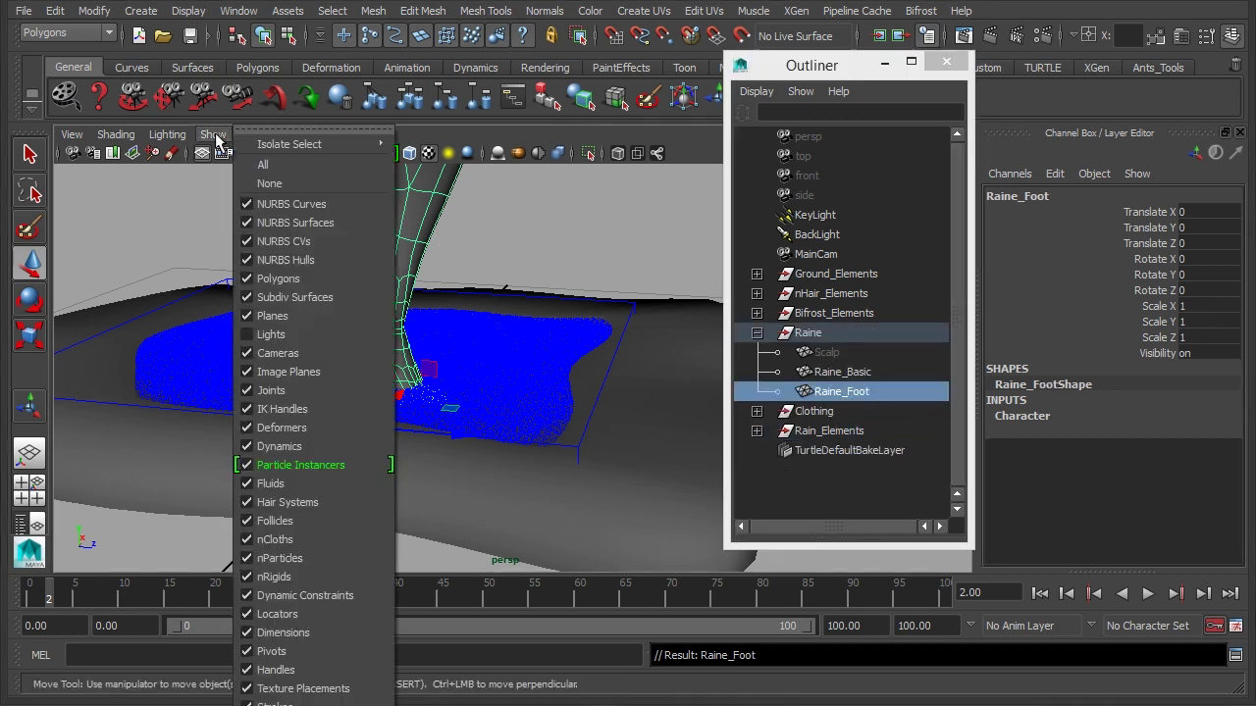
pyautogui.moveTo(294, 144)
pyautogui.click(424, 157)
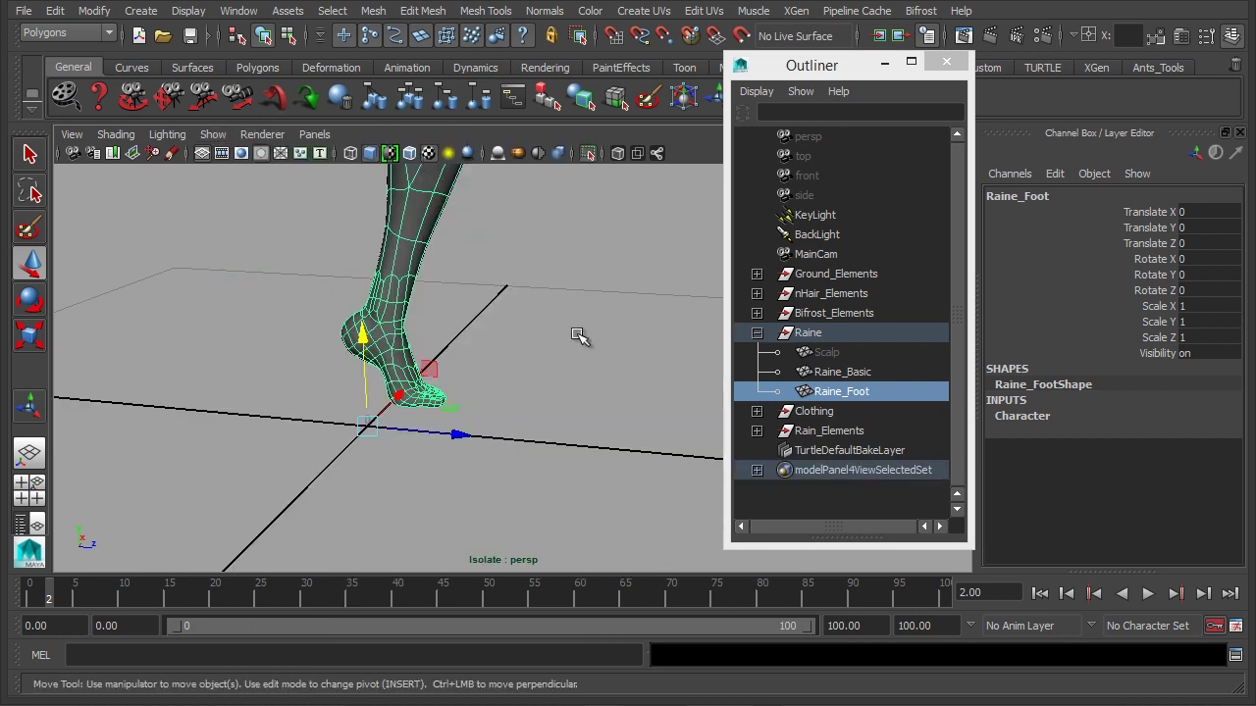
# Select the upper-leg vertices to trim the mesh to the foot, then reselect Raine_Foot
pyautogui.moveTo(467, 306); pyautogui.dragTo(372, 291, button='right')
pyautogui.moveTo(589, 444); pyautogui.dragTo(385, 260)
pyautogui.press('a')
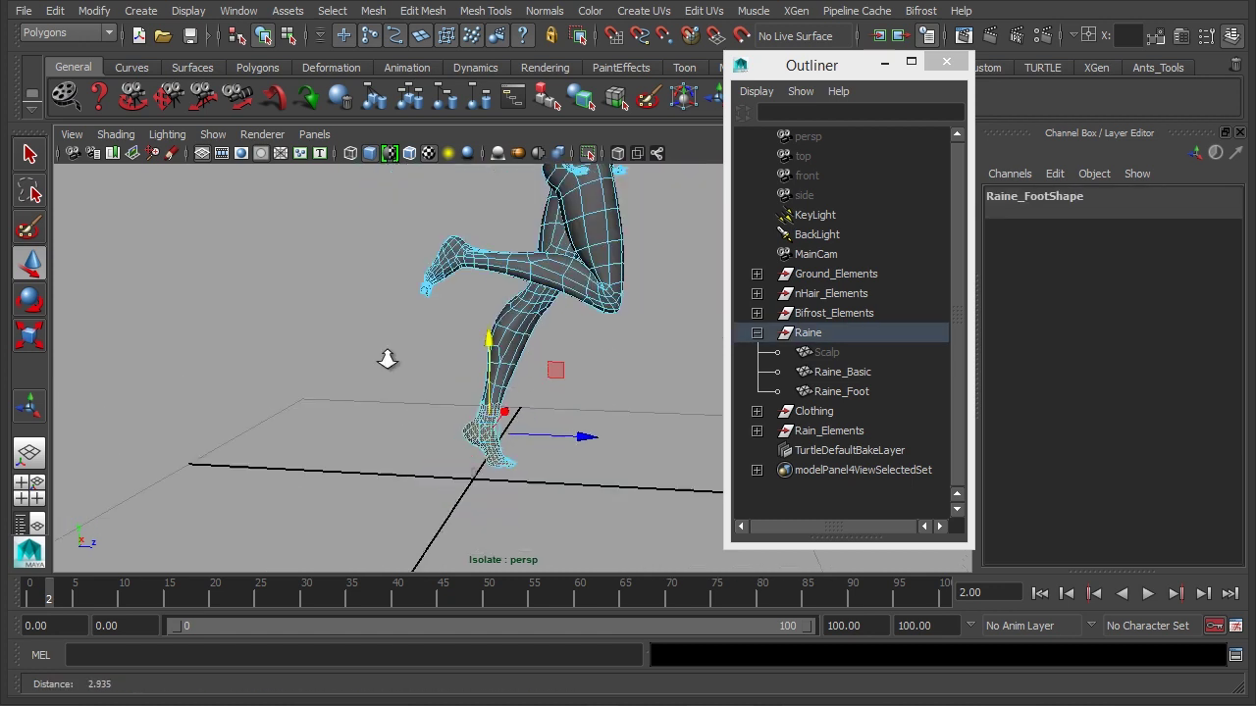
pyautogui.moveTo(372, 183); pyautogui.dragTo(598, 513)
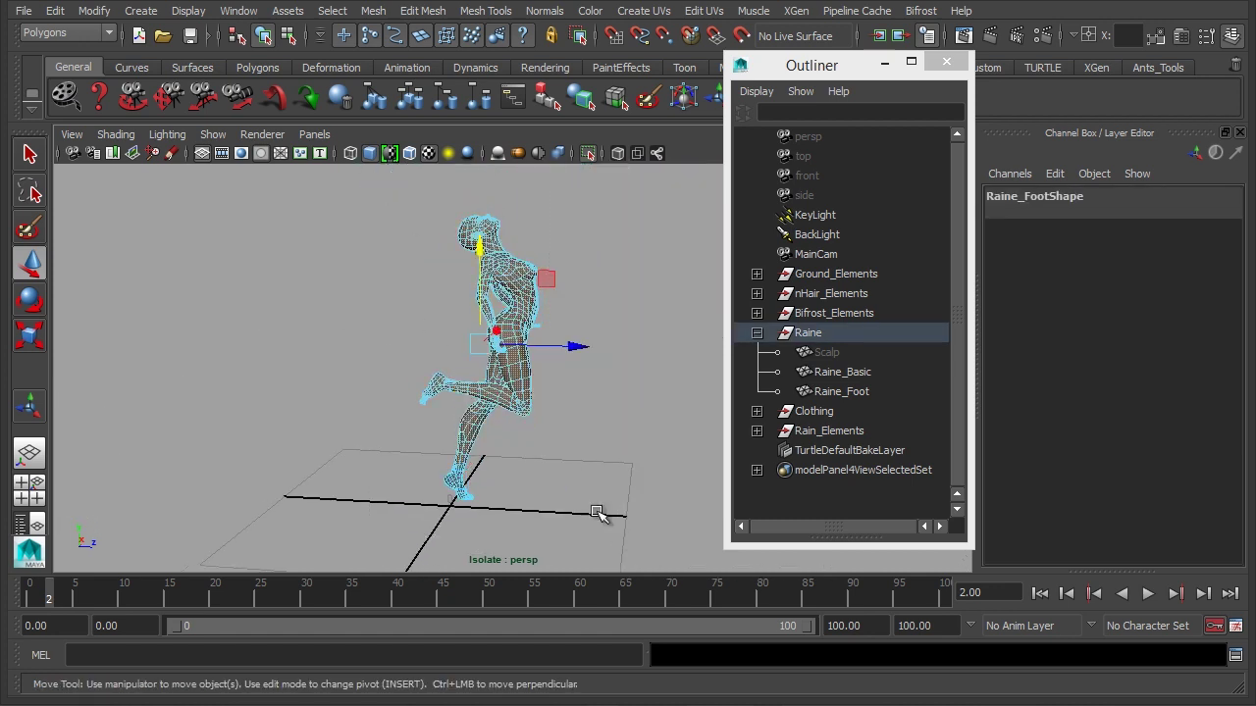
pyautogui.keyDown('alt'); pyautogui.moveTo(336, 415); pyautogui.dragTo(611, 357, button='right'); pyautogui.keyUp('alt')
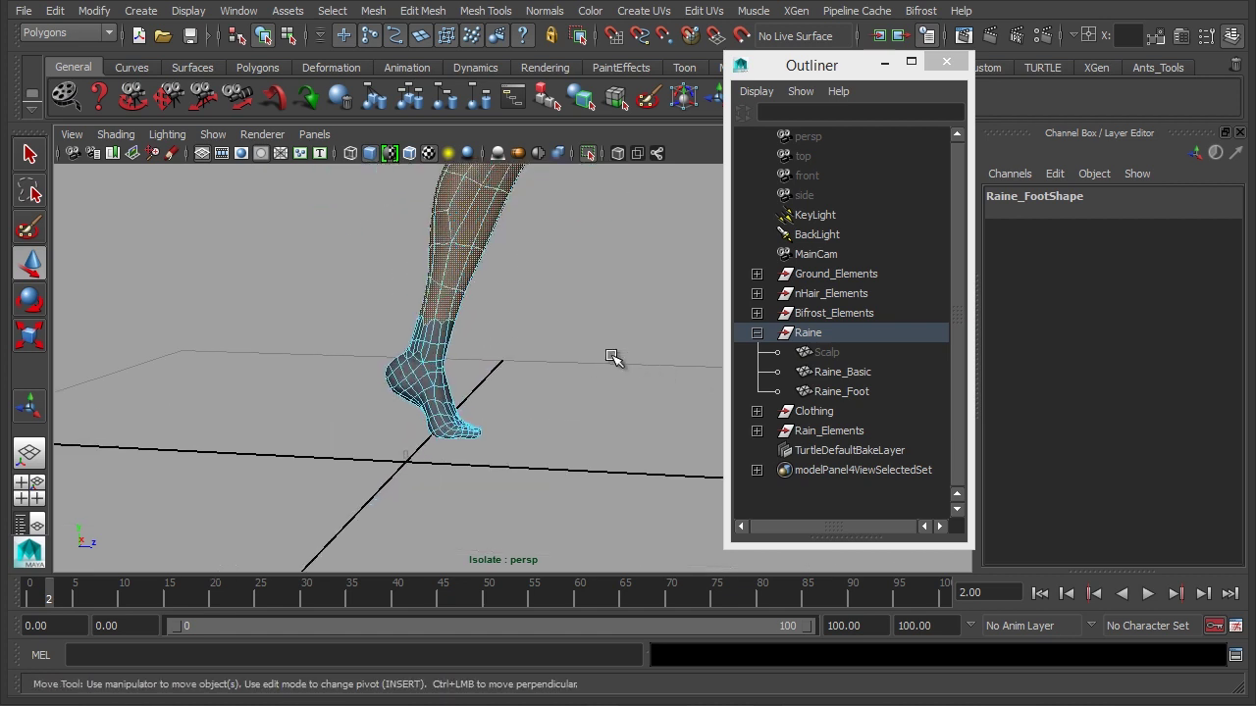
pyautogui.click(611, 356)
pyautogui.keyDown('alt'); pyautogui.moveTo(580, 350); pyautogui.dragTo(510, 304); pyautogui.keyUp('alt')
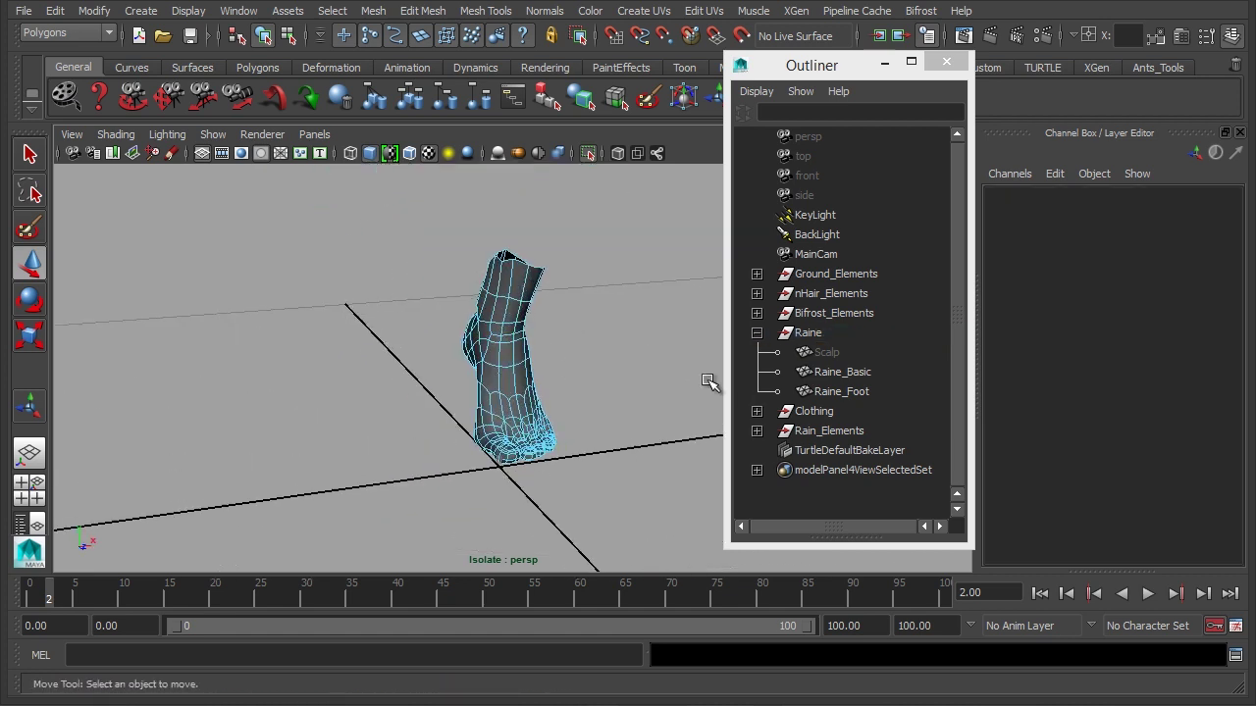
pyautogui.moveTo(513, 301); pyautogui.dragTo(542, 700, button='right')
pyautogui.click(525, 287)
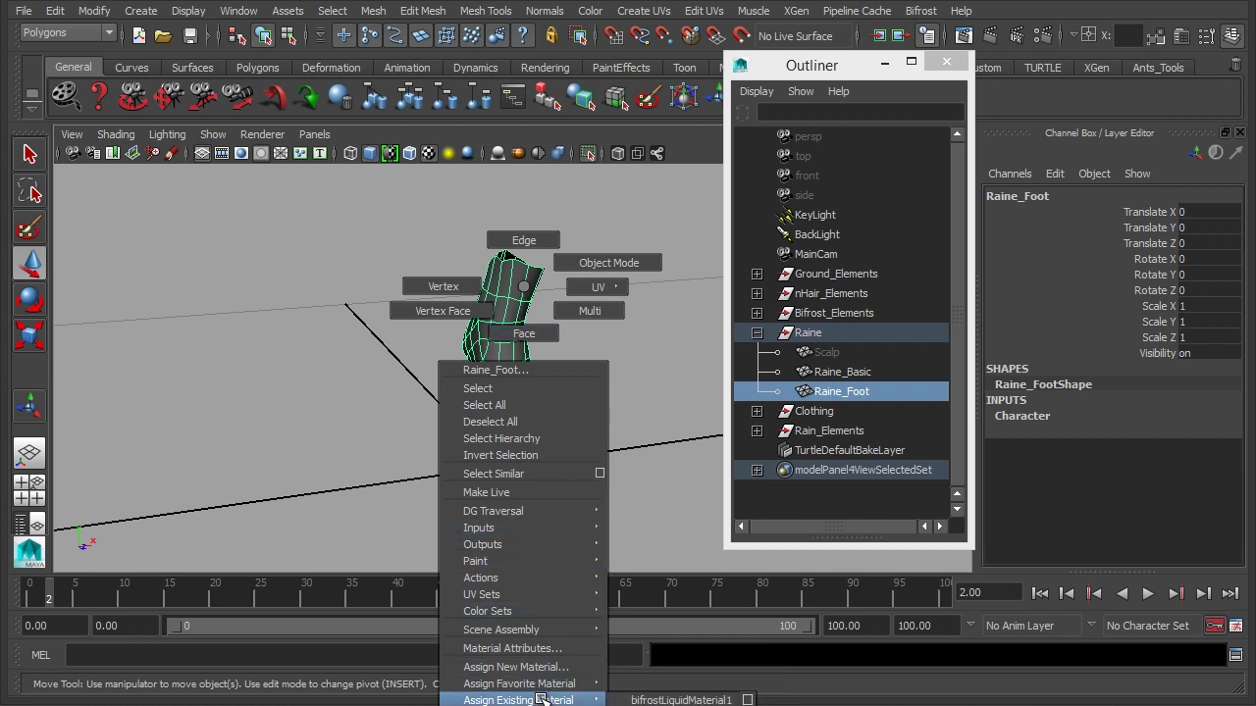
# Reselect the Raine_Foot mesh and orbit around it for a closer look
pyautogui.moveTo(496, 214); pyautogui.dragTo(496, 214, button='right')
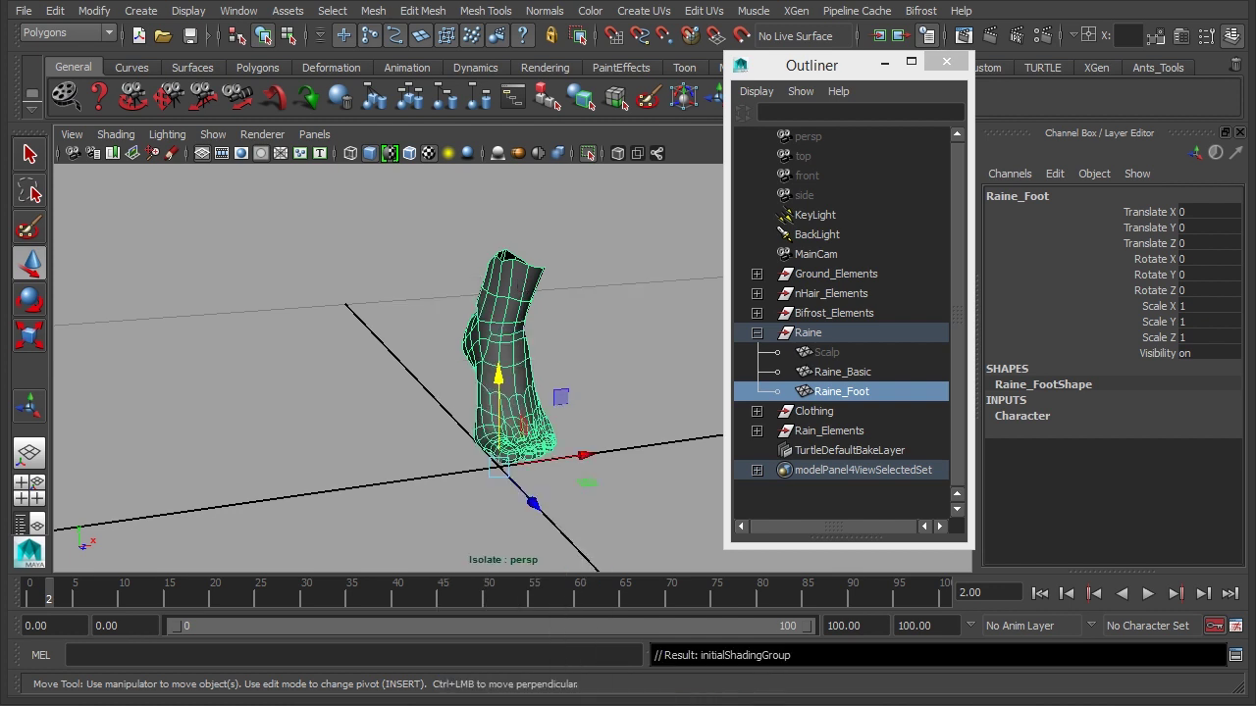
pyautogui.click(379, 238)
pyautogui.keyDown('alt'); pyautogui.moveTo(379, 238); pyautogui.dragTo(421, 324); pyautogui.keyUp('alt')
pyautogui.keyDown('alt'); pyautogui.moveTo(421, 324); pyautogui.dragTo(511, 321, button='right'); pyautogui.keyUp('alt')
pyautogui.keyDown('alt'); pyautogui.moveTo(511, 322); pyautogui.dragTo(406, 277); pyautogui.keyUp('alt')
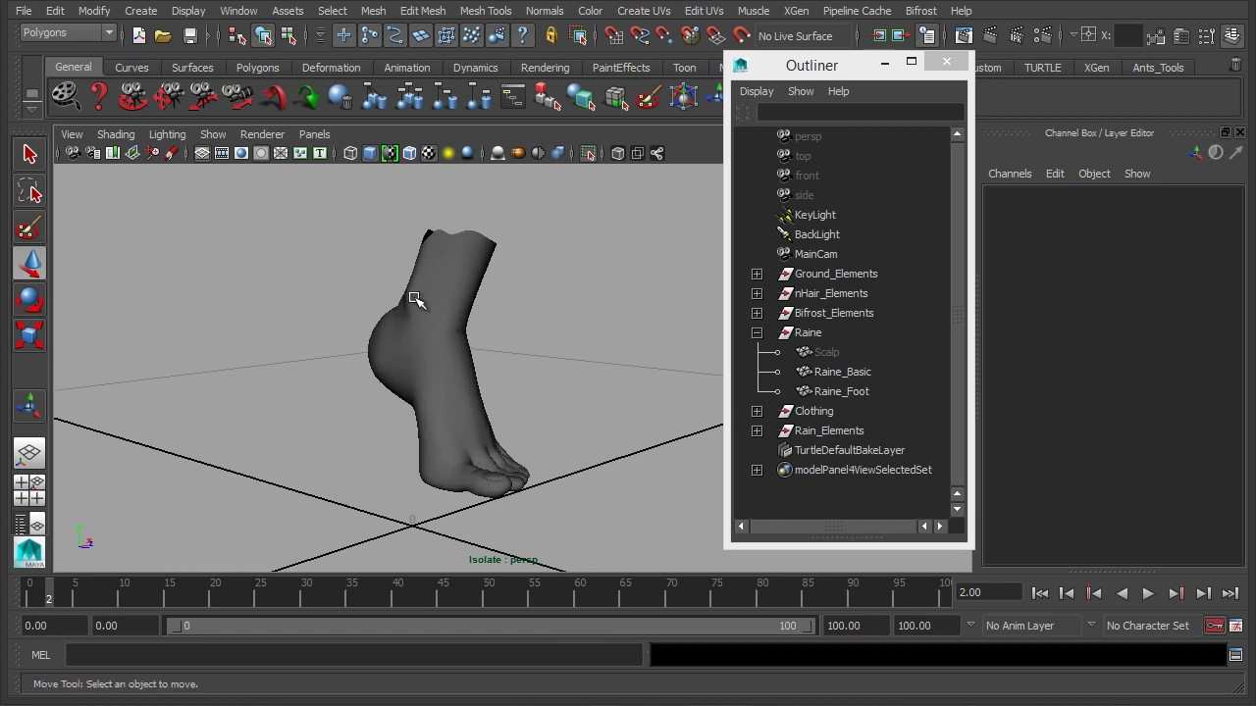
pyautogui.click(416, 295)
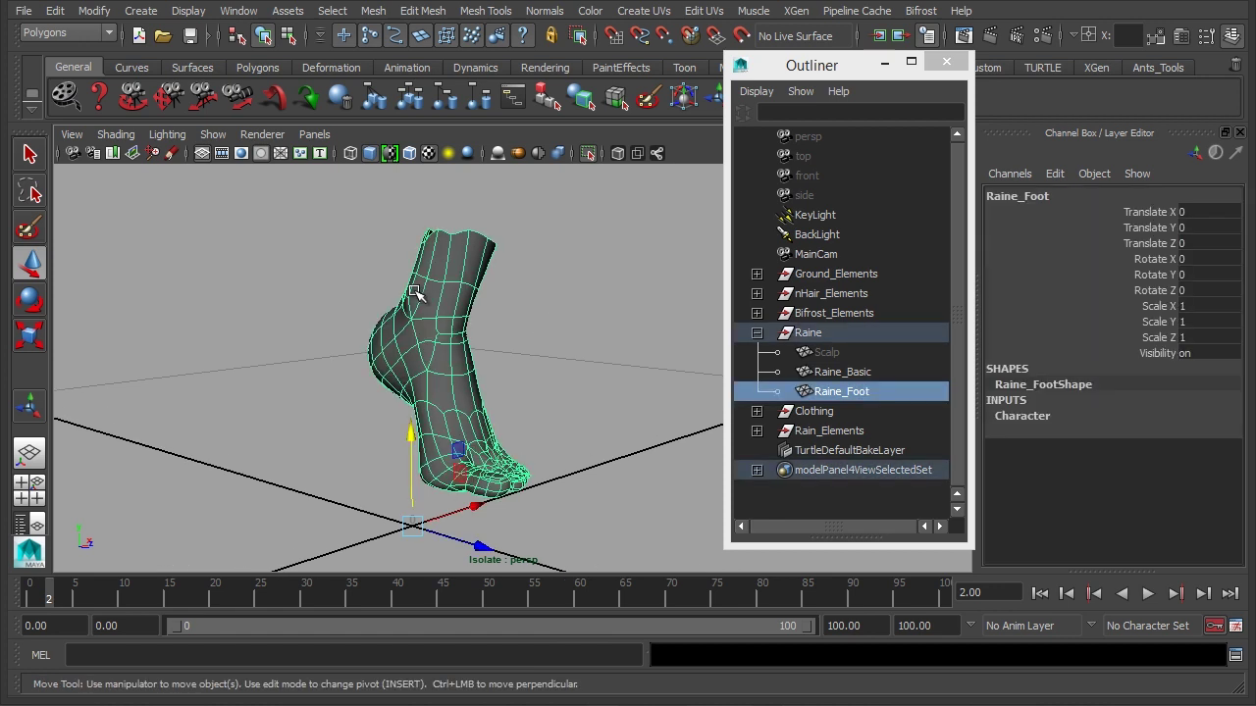
pyautogui.keyDown('alt'); pyautogui.moveTo(482, 283); pyautogui.dragTo(575, 345); pyautogui.keyUp('alt')
pyautogui.keyDown('alt'); pyautogui.moveTo(575, 344); pyautogui.dragTo(474, 343, button='right'); pyautogui.keyUp('alt')
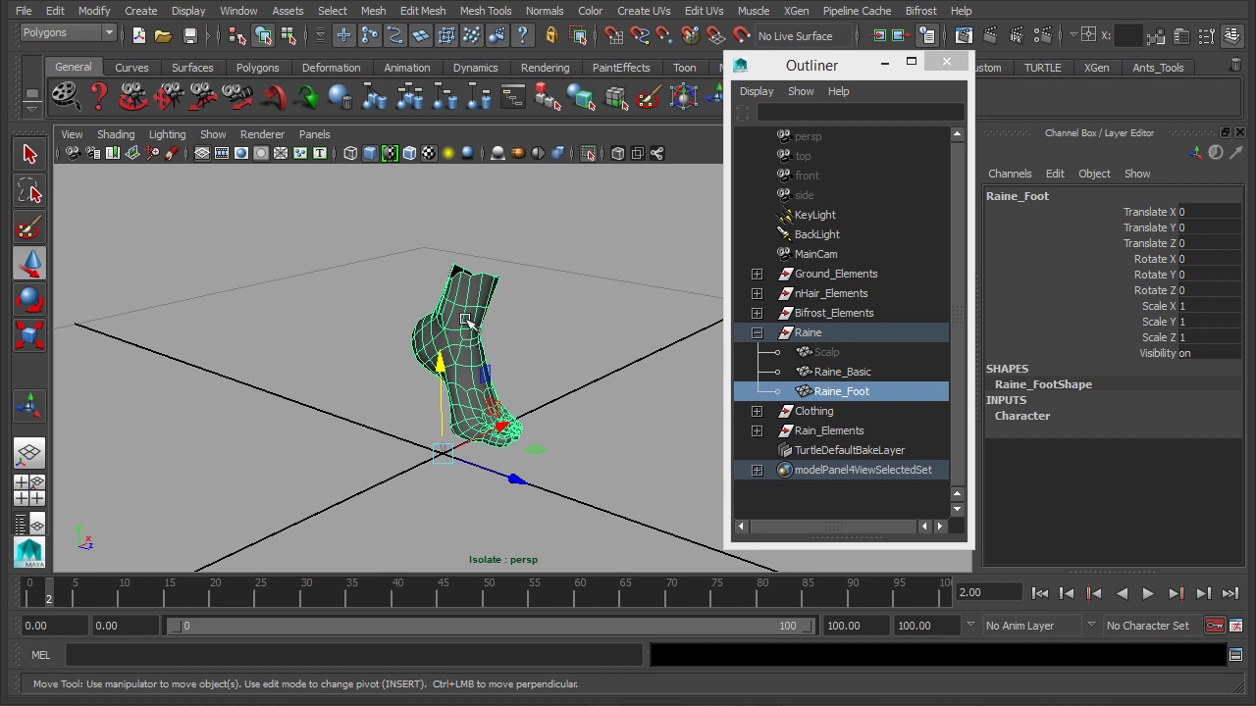
pyautogui.keyDown('alt'); pyautogui.moveTo(493, 334); pyautogui.dragTo(444, 278); pyautogui.keyUp('alt')
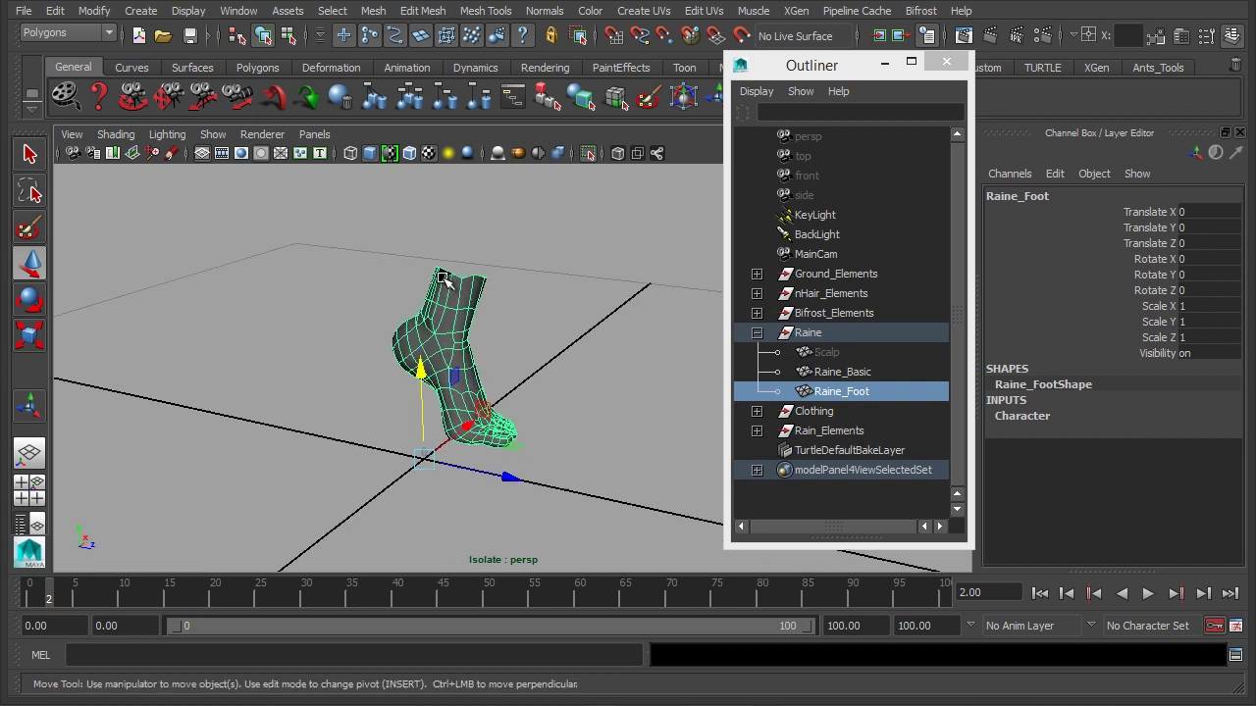
# Turn off isolation, hide the original Raine_Basic leg, and reselect the foot
pyautogui.click(213, 135)
pyautogui.moveTo(280, 146)
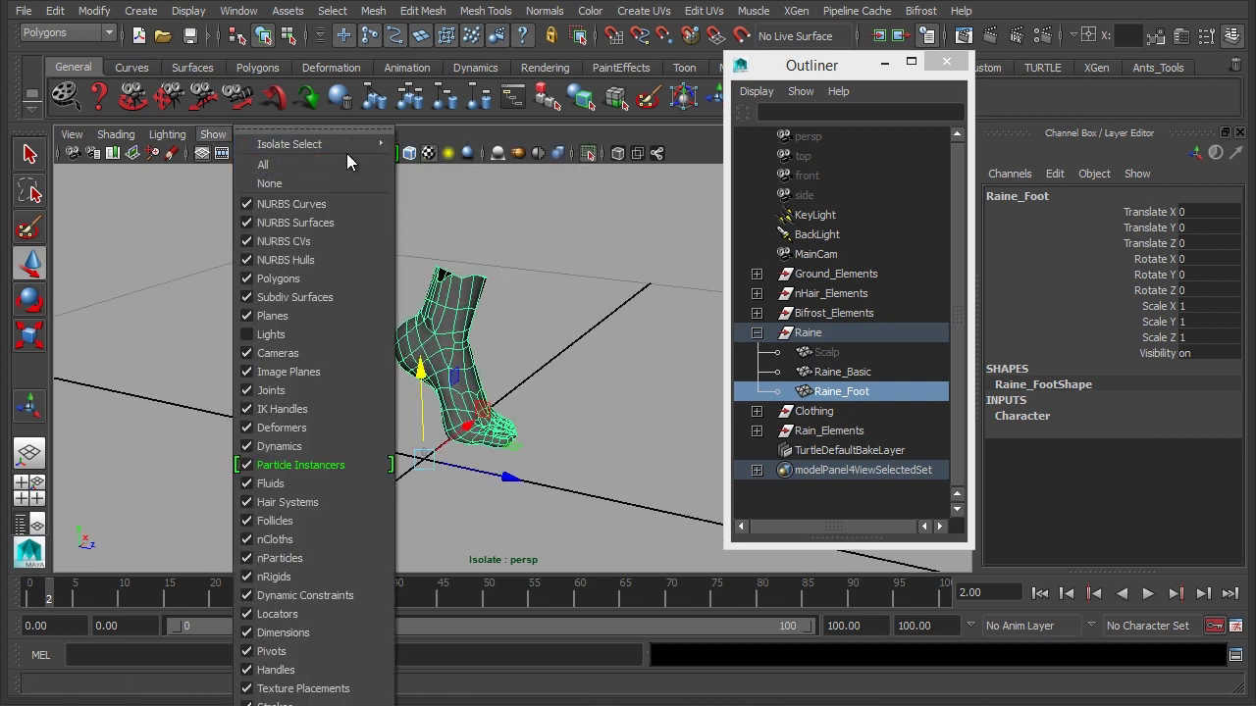
pyautogui.click(447, 155)
pyautogui.keyDown('alt'); pyautogui.moveTo(586, 364); pyautogui.dragTo(587, 354); pyautogui.keyUp('alt')
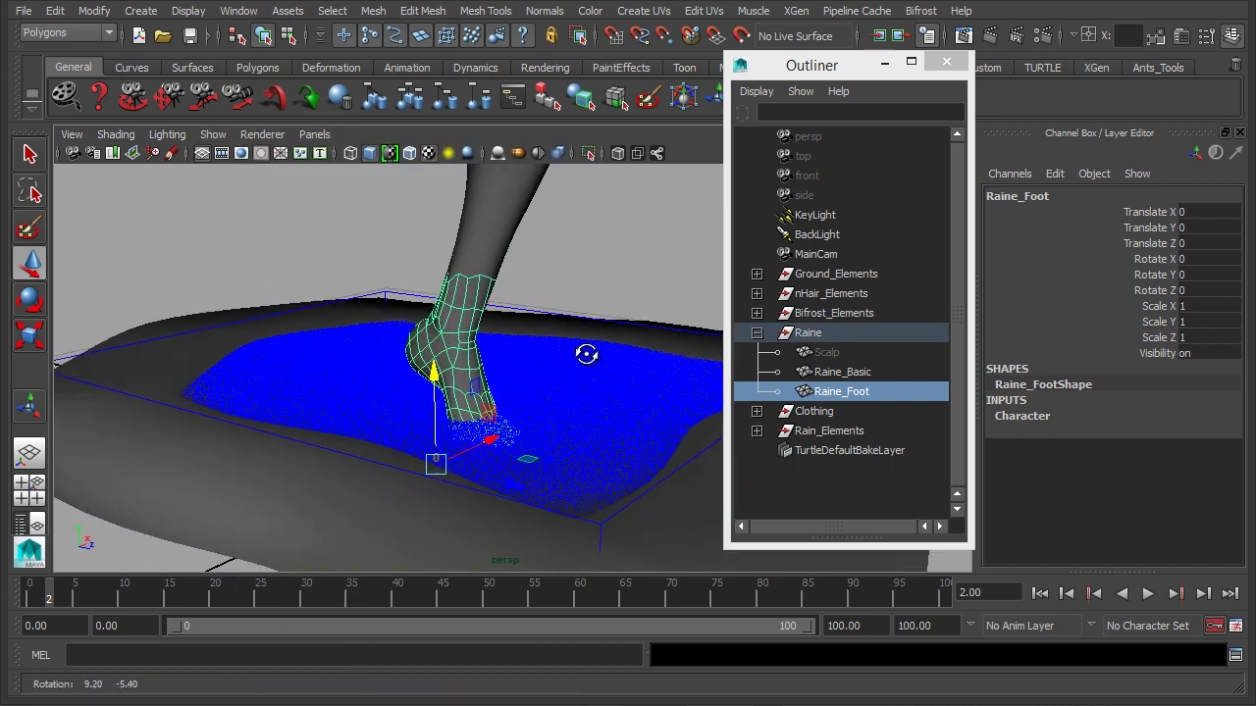
pyautogui.click(872, 374)
pyautogui.hotkey('ctrl', 'h')
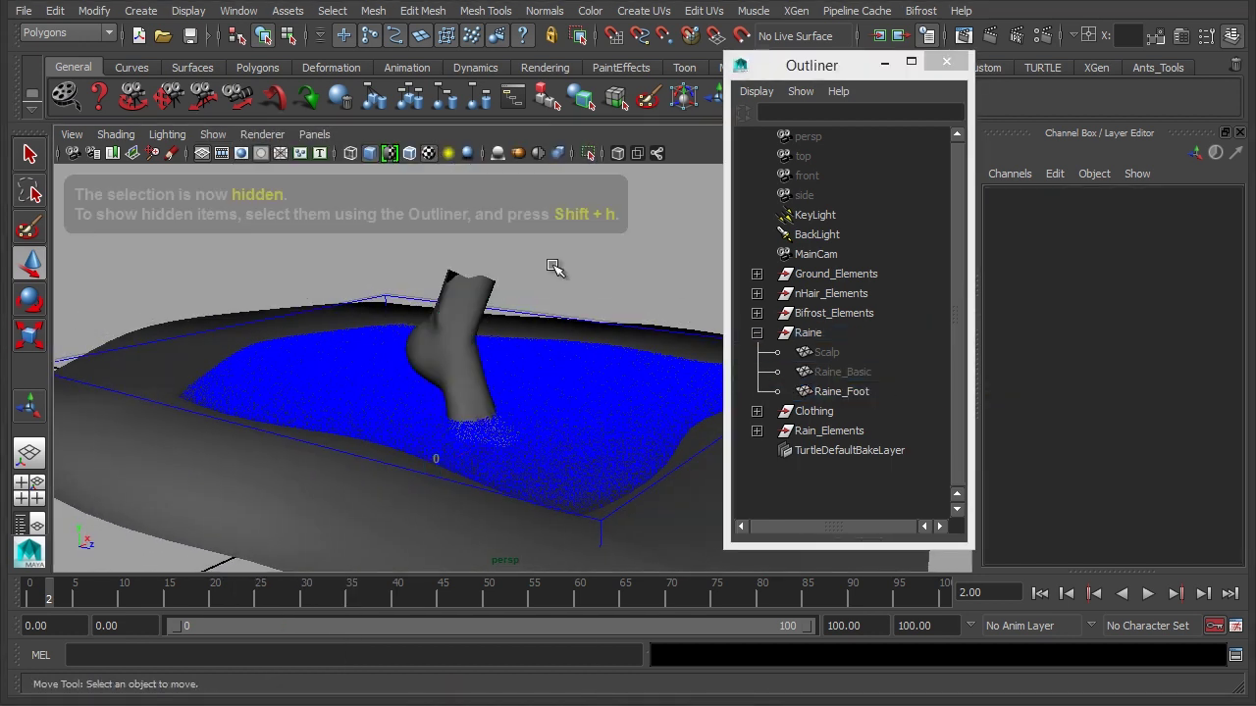
pyautogui.click(451, 351)
# Select bifrostLiquid1 plus Raine_Foot and add the foot as a Bifrost collider
pyautogui.keyDown('alt'); pyautogui.moveTo(515, 412); pyautogui.dragTo(518, 383); pyautogui.keyUp('alt')
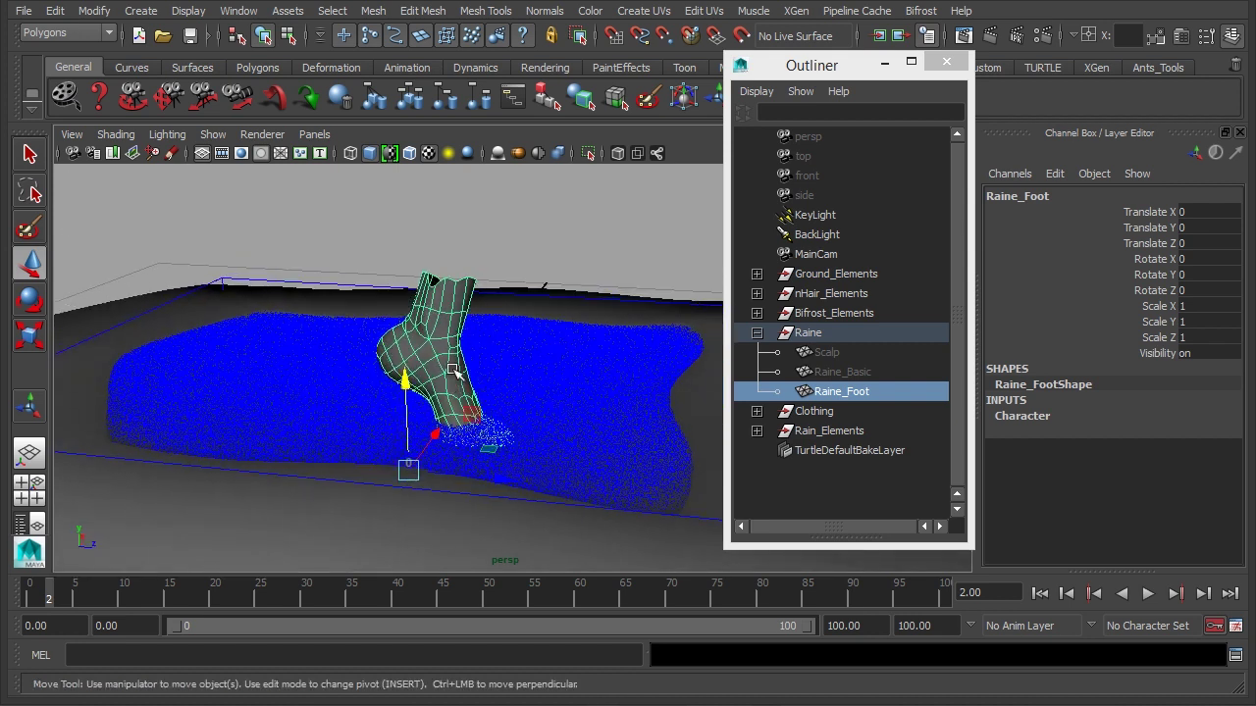
pyautogui.click(756, 313)
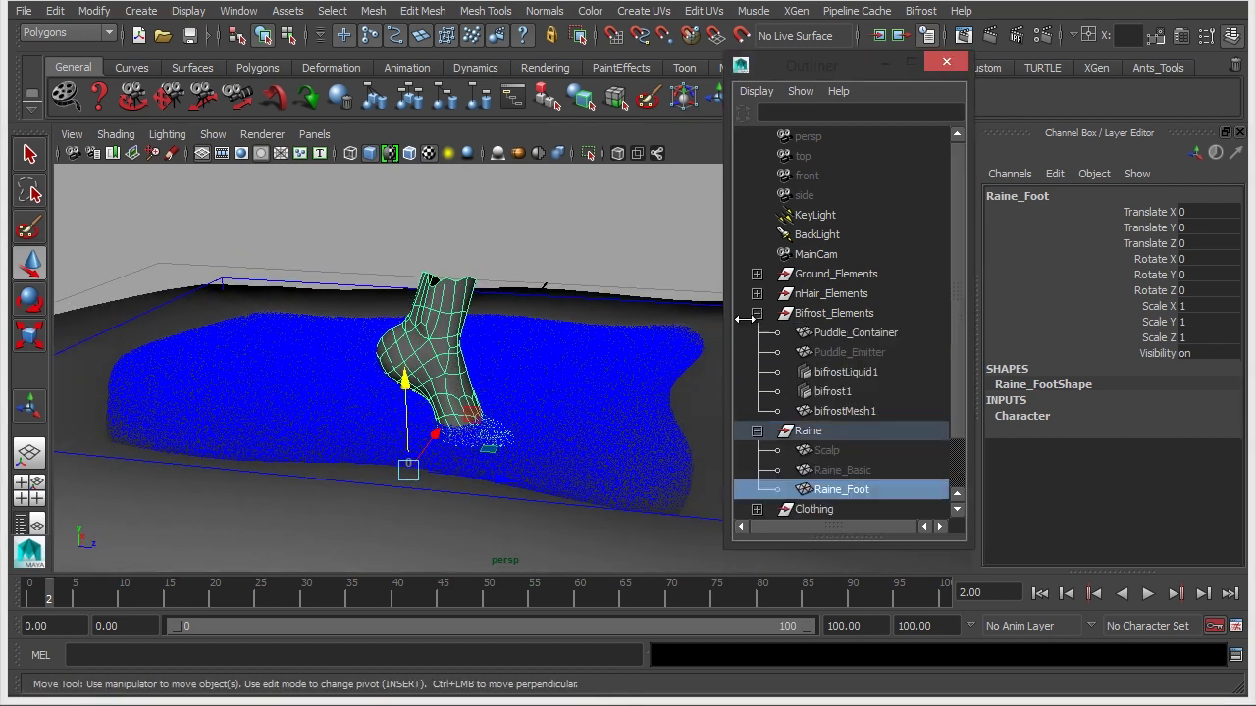
pyautogui.keyDown('alt'); pyautogui.moveTo(584, 401); pyautogui.dragTo(464, 356); pyautogui.keyUp('alt')
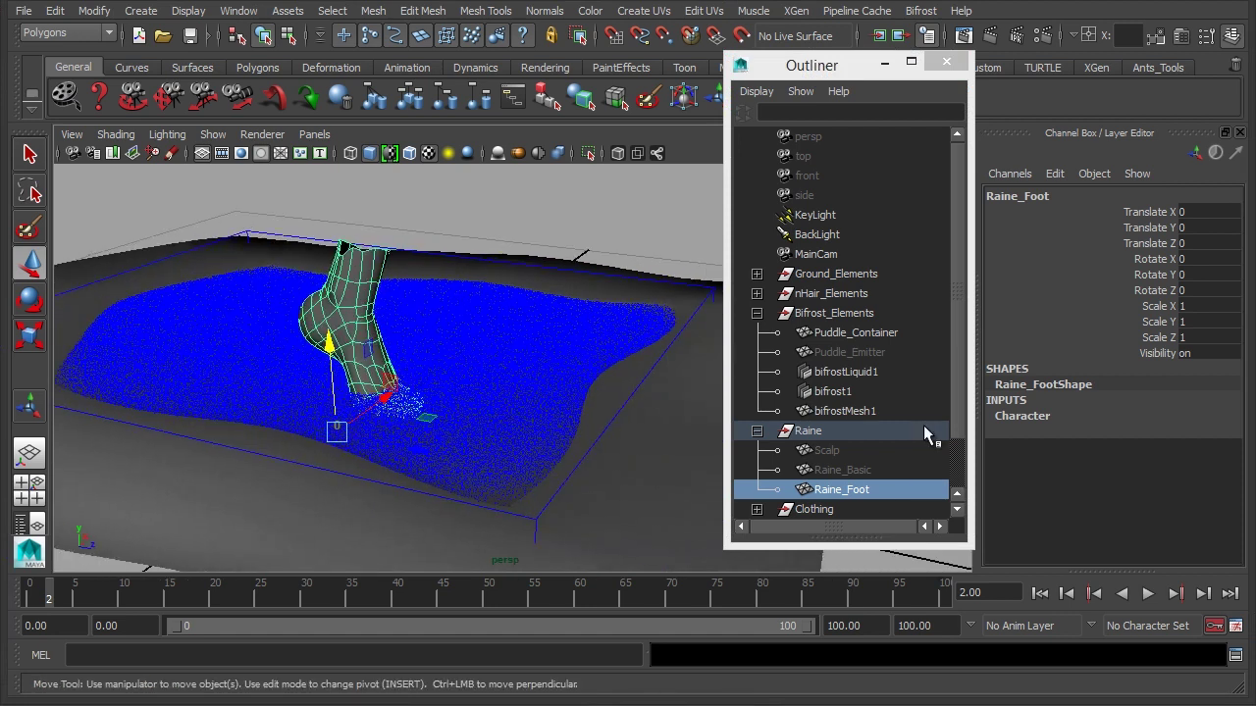
pyautogui.click(875, 370)
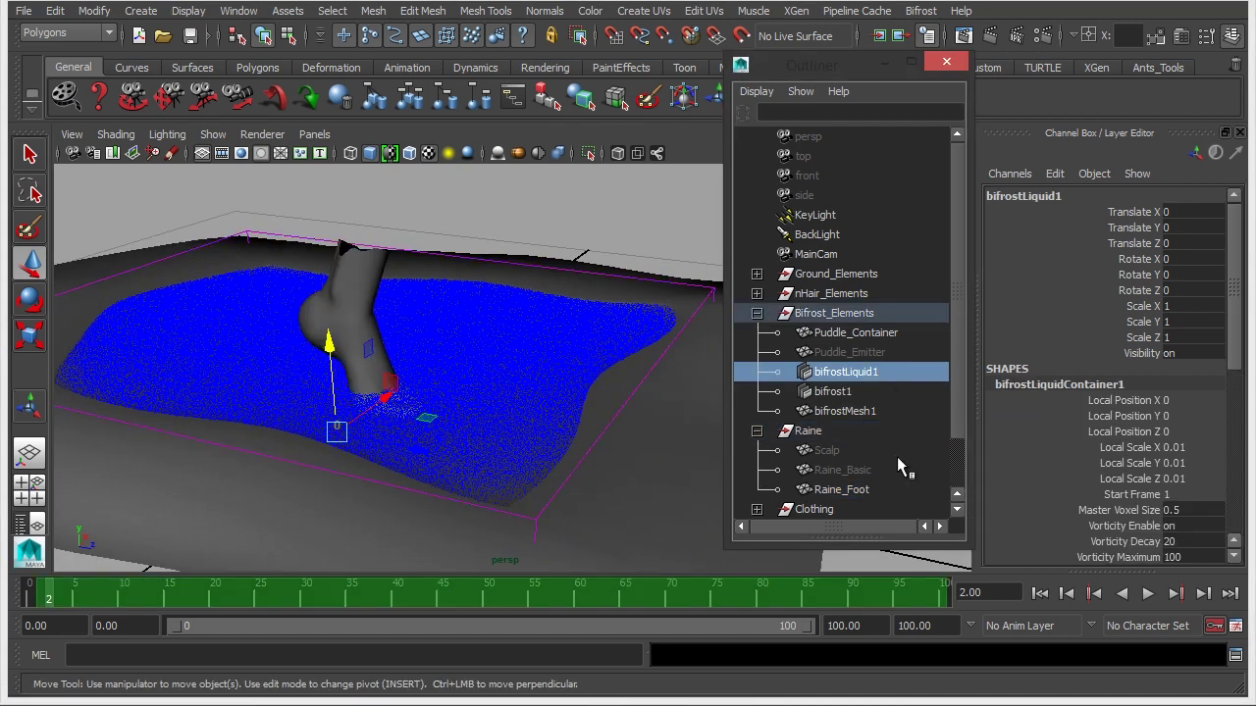
pyautogui.keyDown('ctrl'); pyautogui.click(891, 485); pyautogui.keyUp('ctrl')
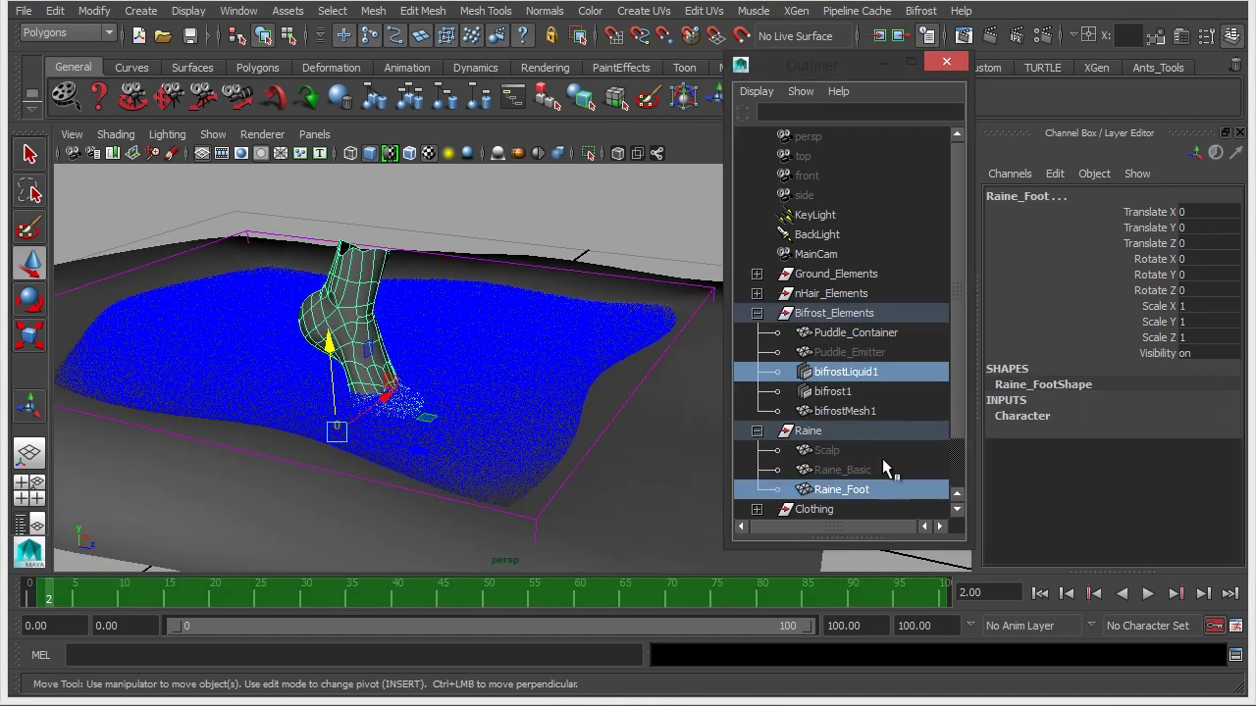
pyautogui.click(920, 10)
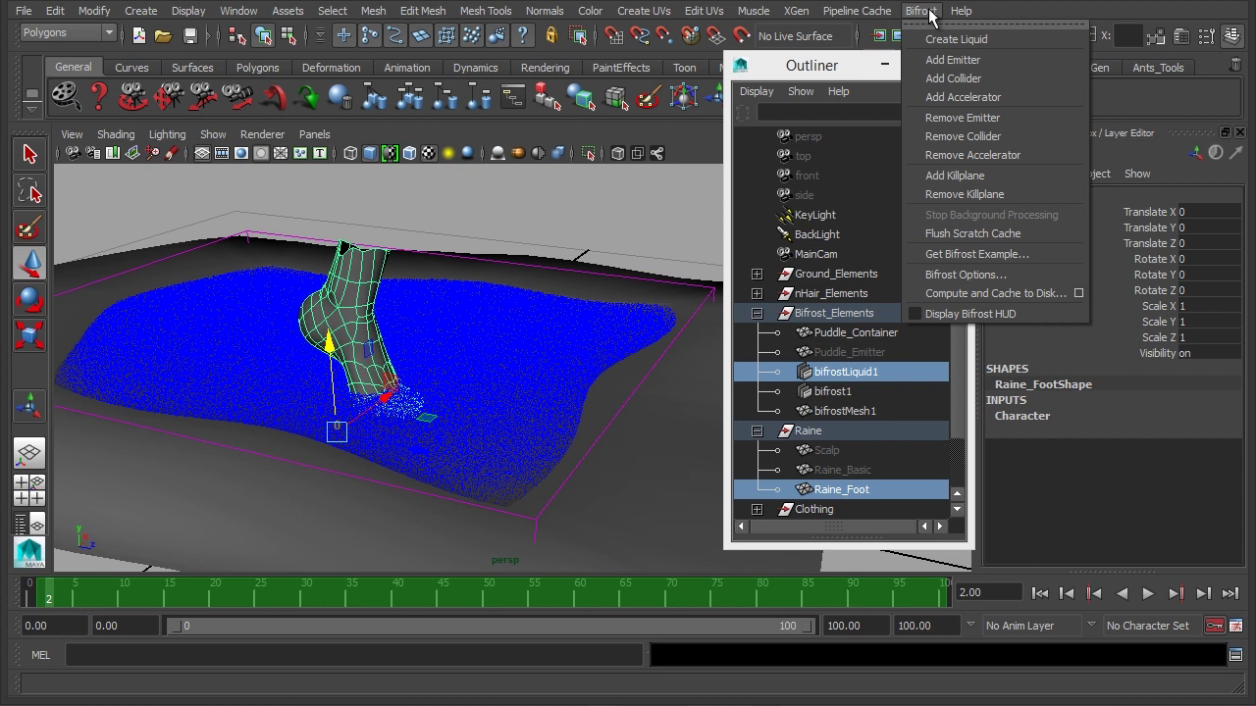
pyautogui.click(940, 78)
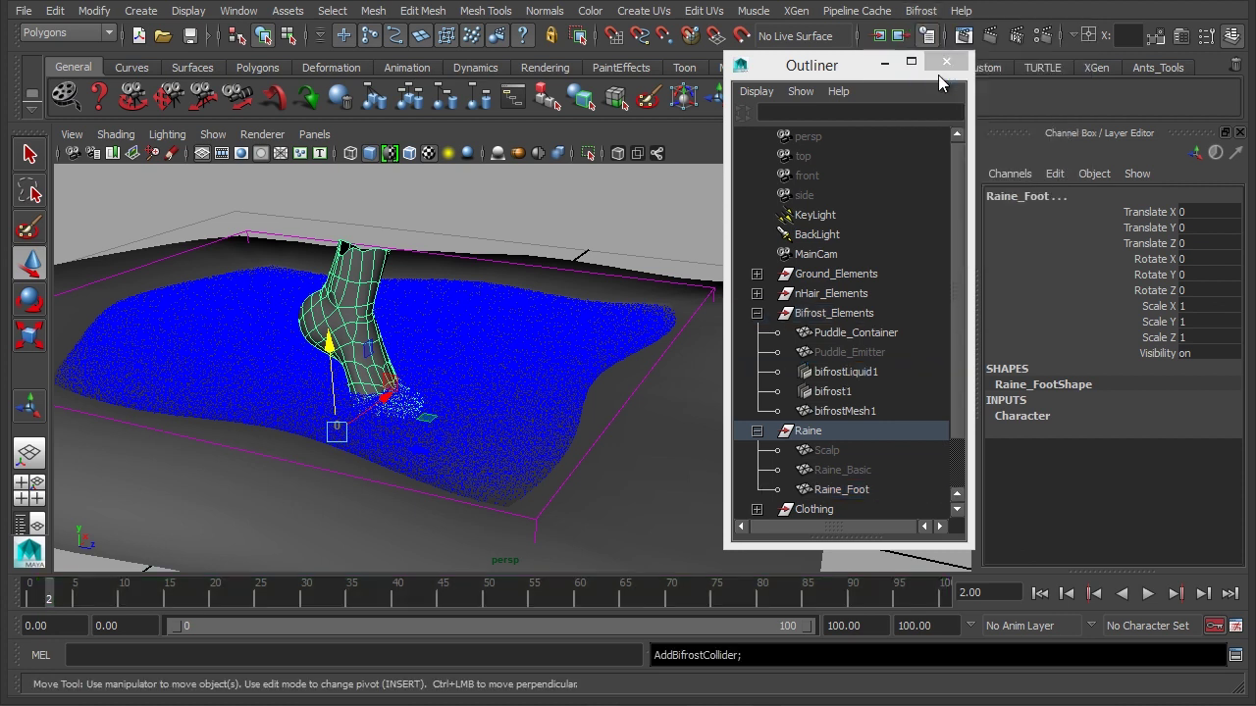
pyautogui.click(376, 273)
pyautogui.keyDown('alt'); pyautogui.moveTo(376, 273); pyautogui.dragTo(432, 287); pyautogui.keyUp('alt')
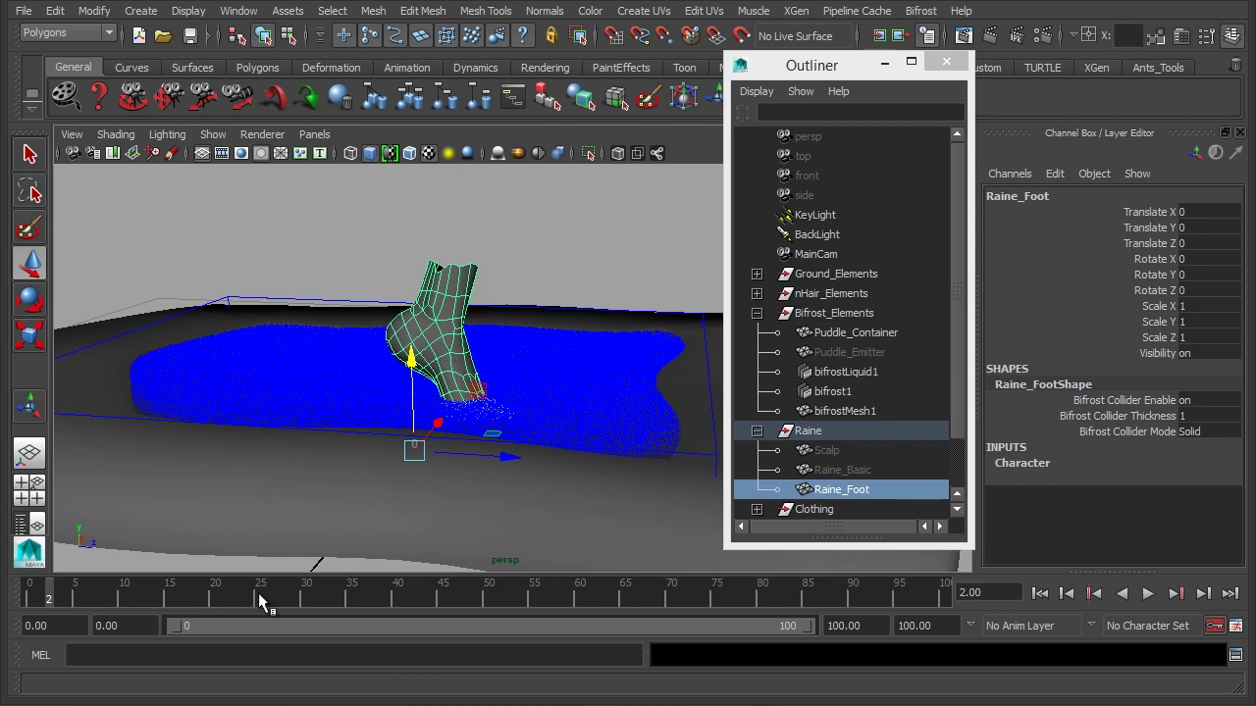
# Key Raine_Foot's Translate X, Y and Z at frame 40
pyautogui.click(304, 594)
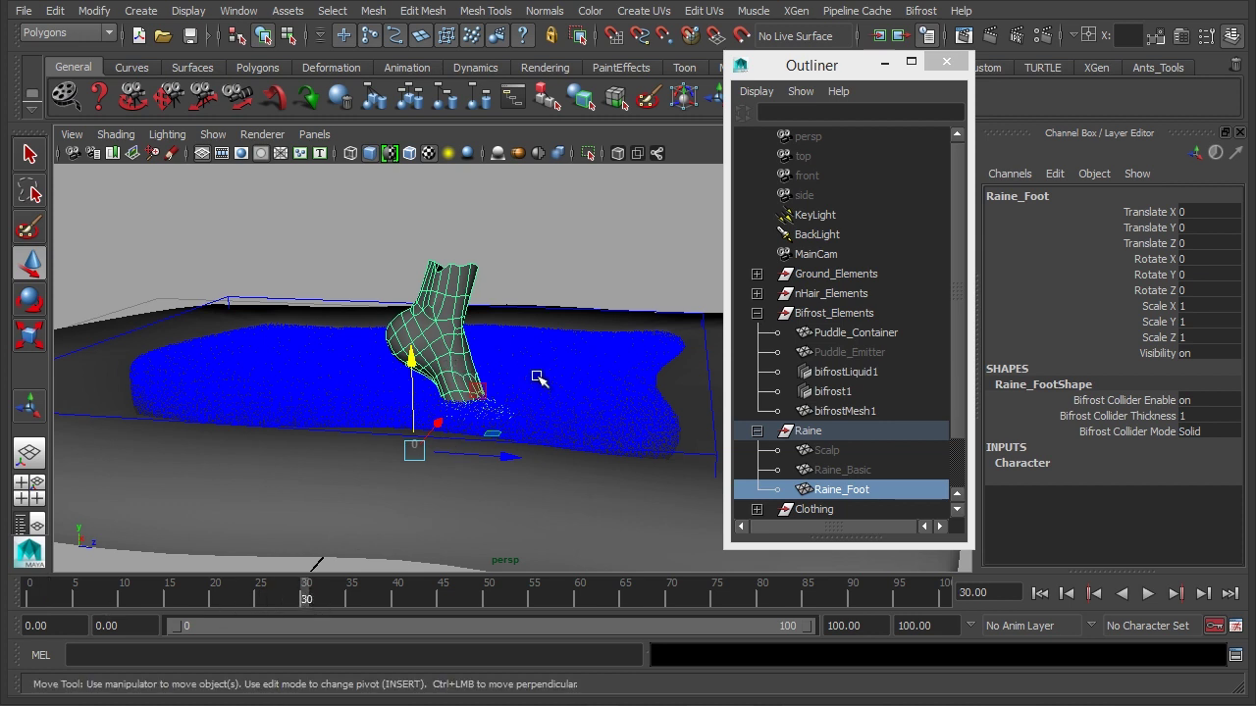
pyautogui.click(487, 598)
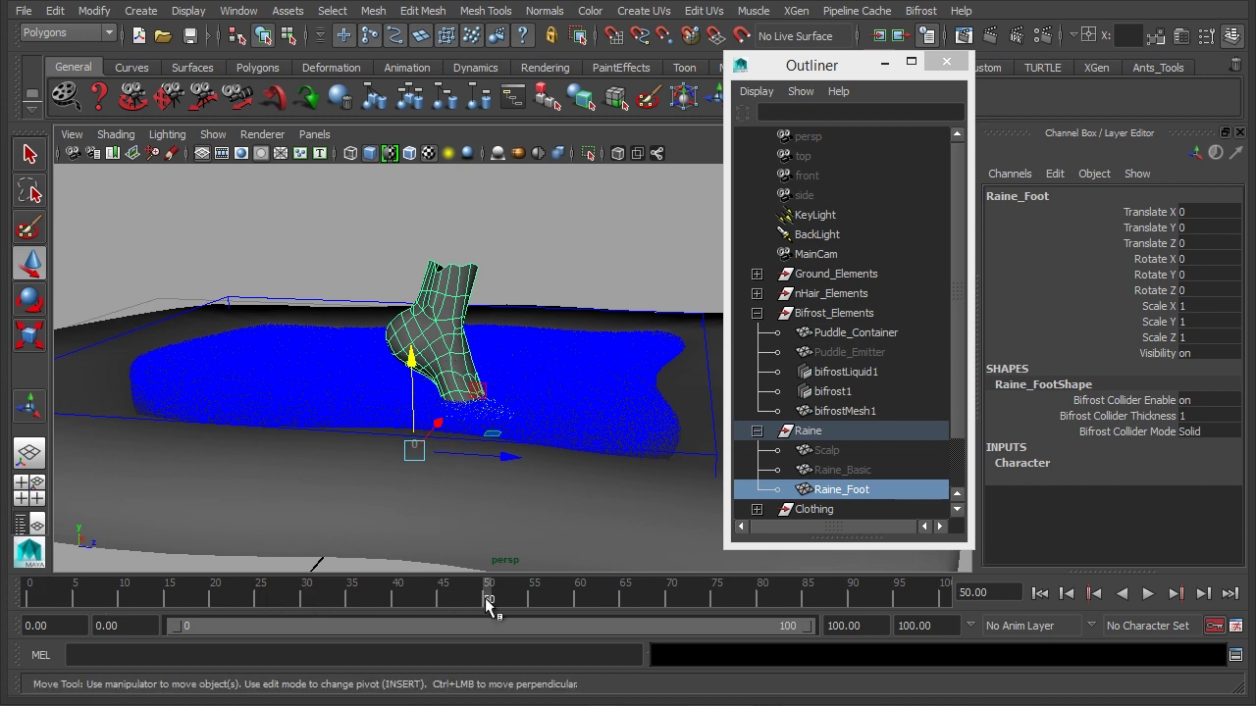
pyautogui.click(397, 599)
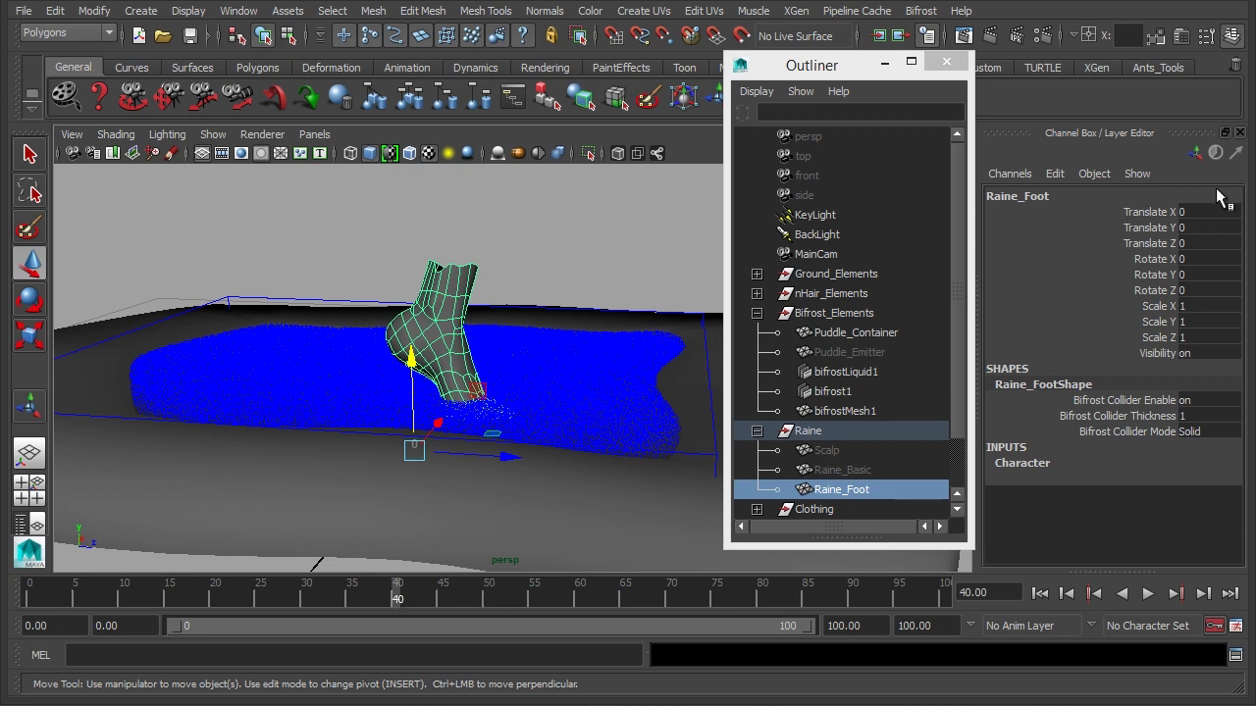
pyautogui.moveTo(1164, 218); pyautogui.dragTo(1166, 246)
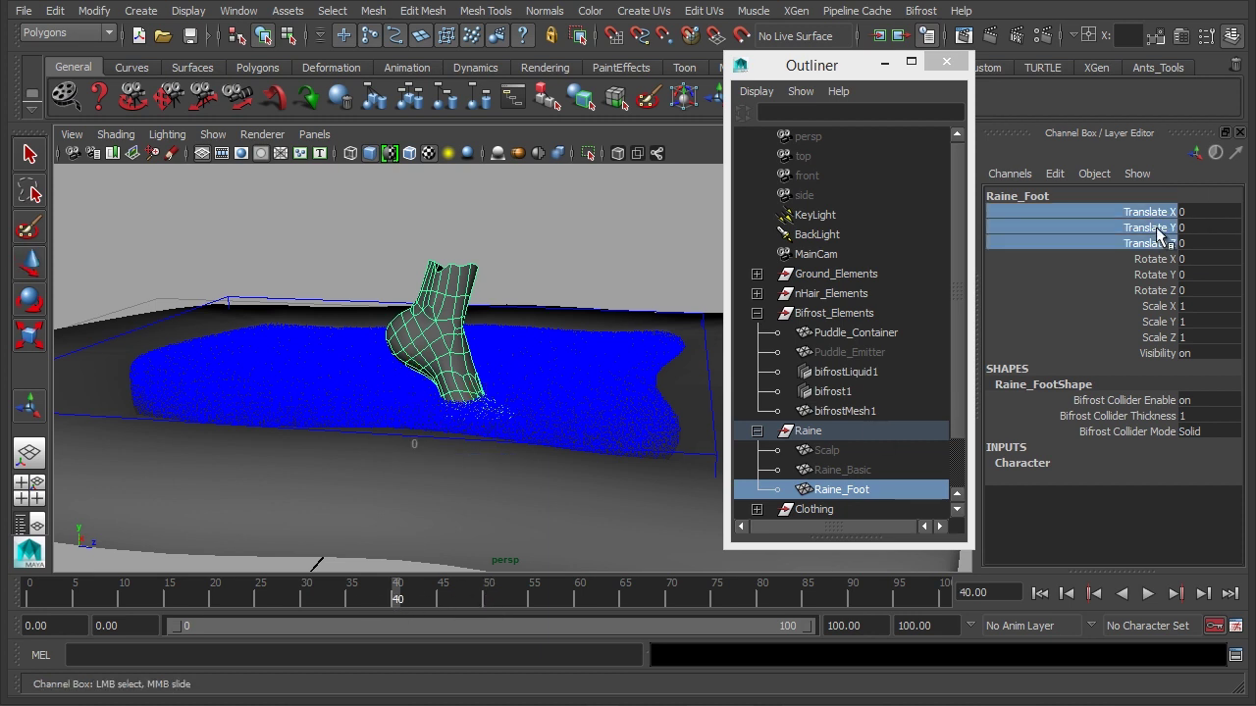
pyautogui.rightClick(1165, 245)
pyautogui.press('Escape')
pyautogui.hotkey('shift', 'w')
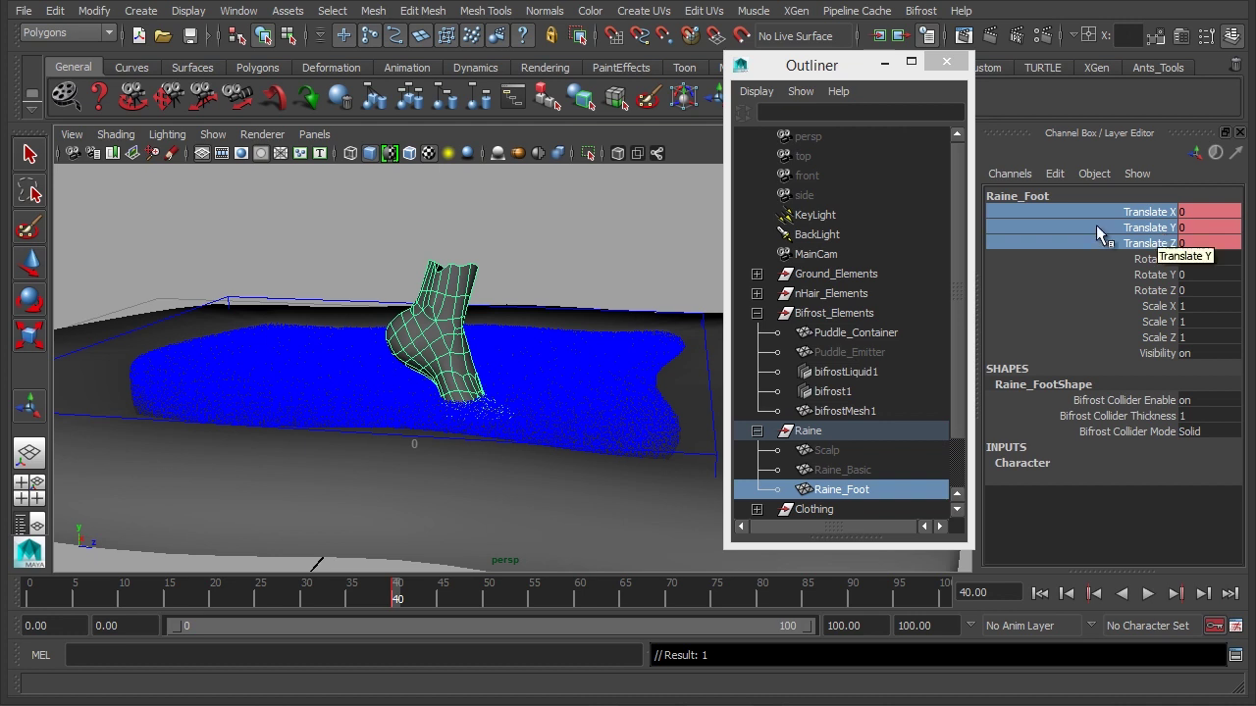
# Test-move the foot up and back along Z, then undo the move
pyautogui.keyDown('alt'); pyautogui.moveTo(519, 367); pyautogui.dragTo(393, 414, button='right'); pyautogui.keyUp('alt')
pyautogui.press('w')
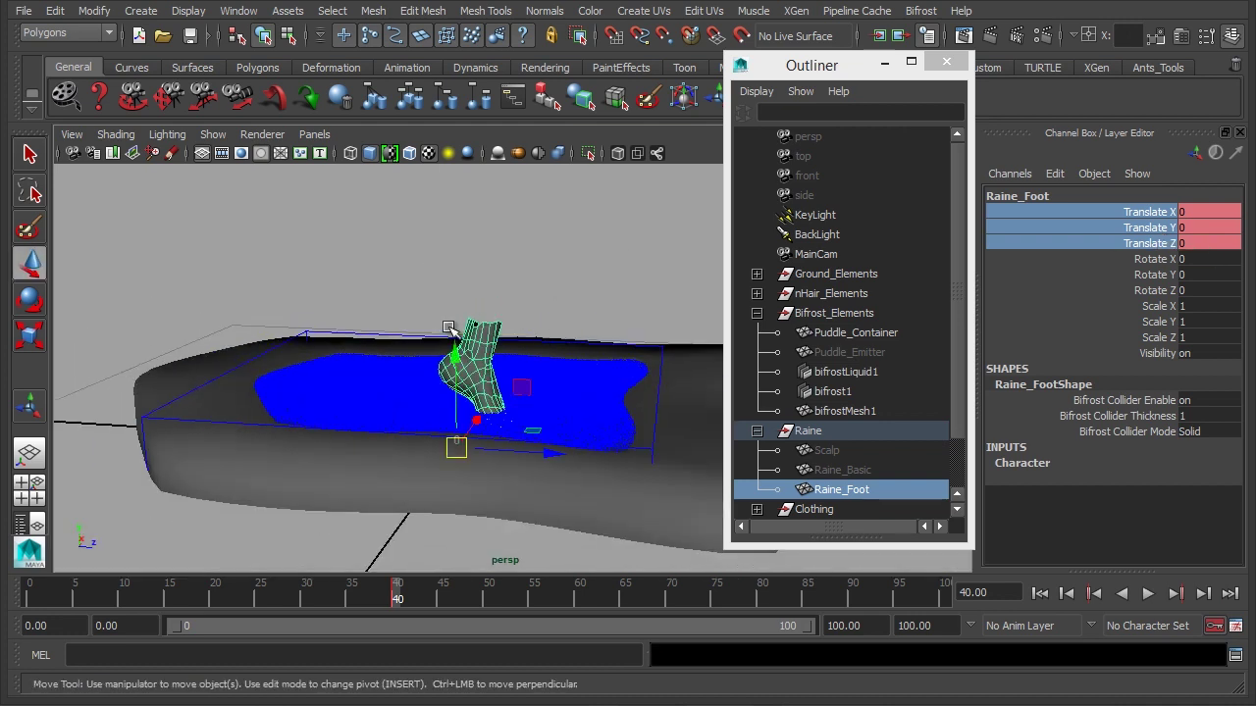
pyautogui.moveTo(457, 326); pyautogui.dragTo(457, 257)
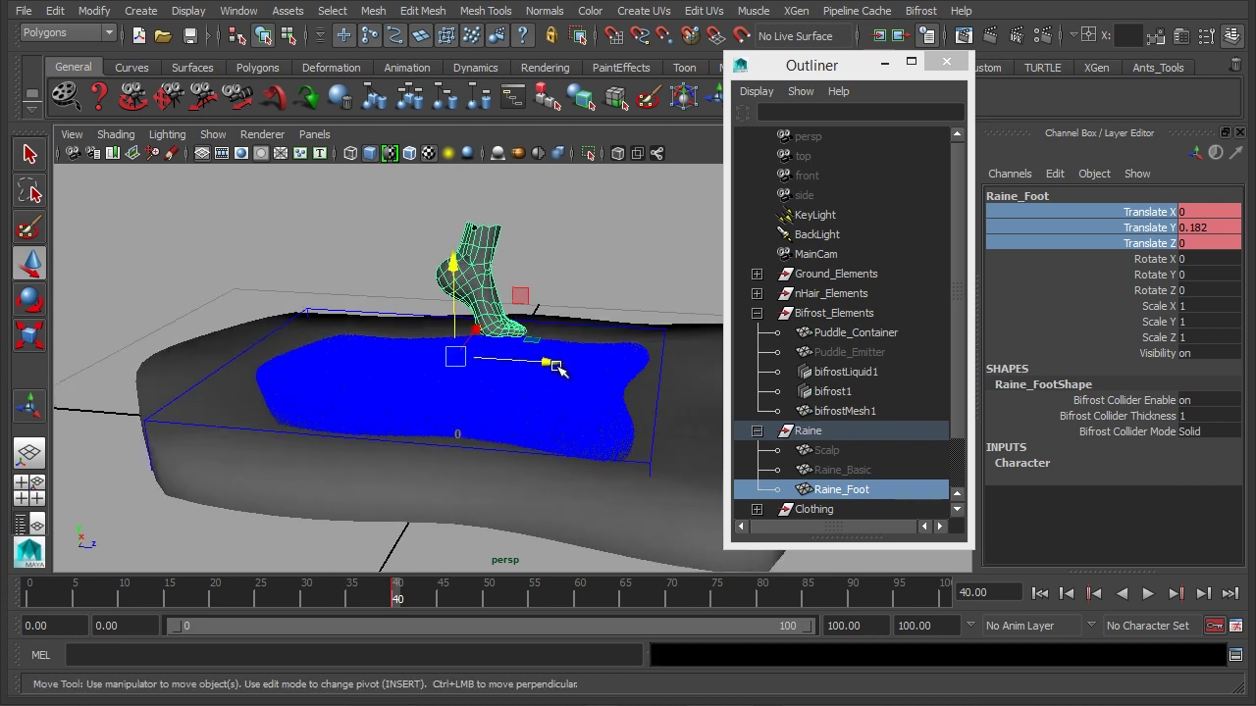
pyautogui.moveTo(556, 367); pyautogui.dragTo(479, 358)
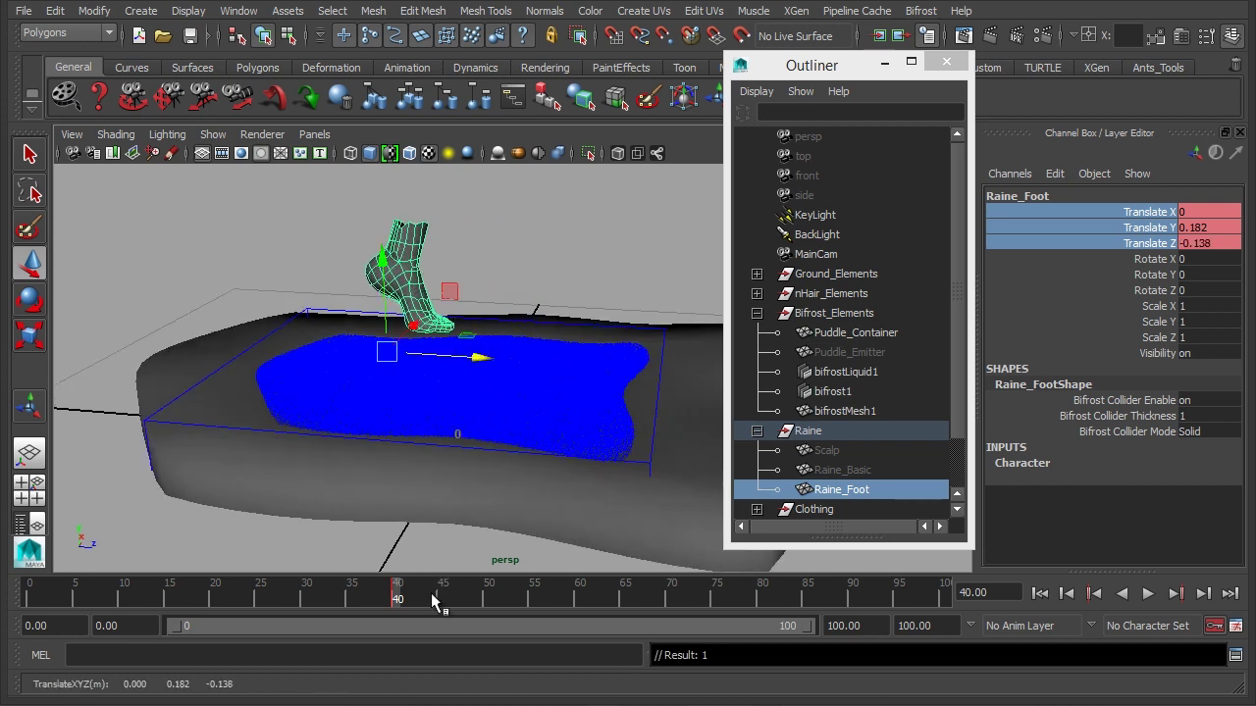
pyautogui.hotkey('ctrl', 'z')
pyautogui.hotkey('ctrl', 'z')
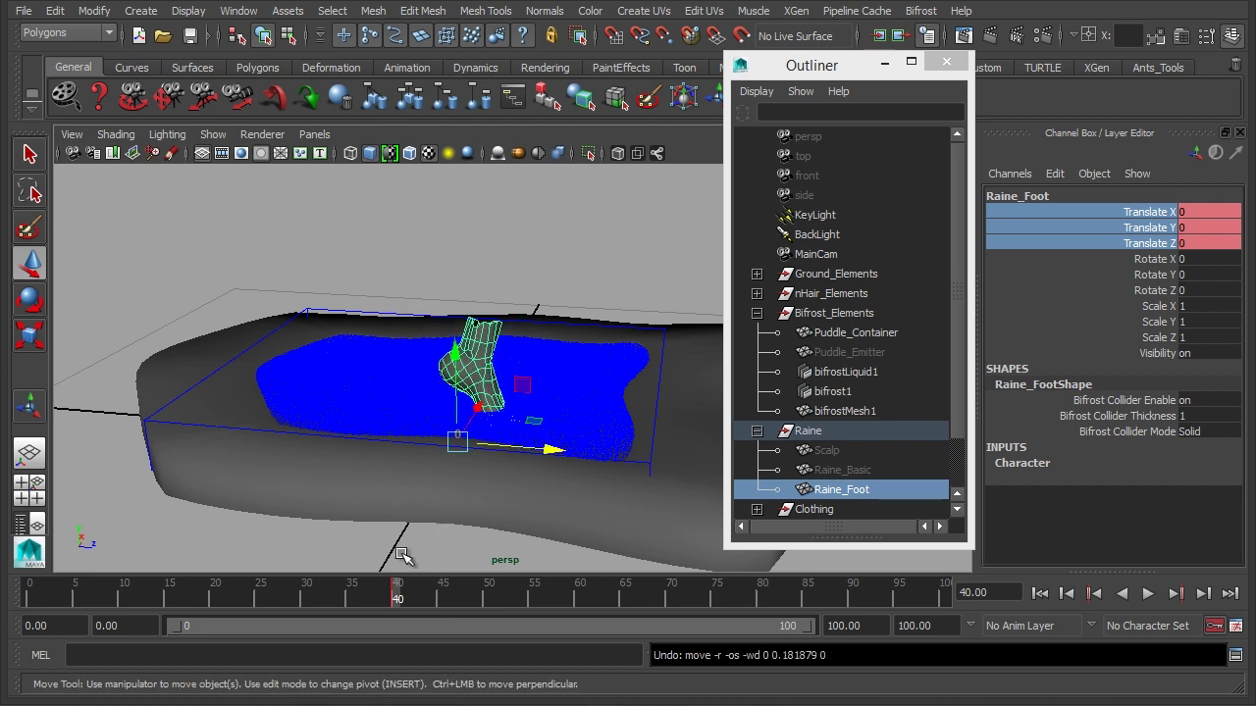
# At frame 30, lift the foot above the puddle and pull it back along Z
pyautogui.doubleClick(304, 597)
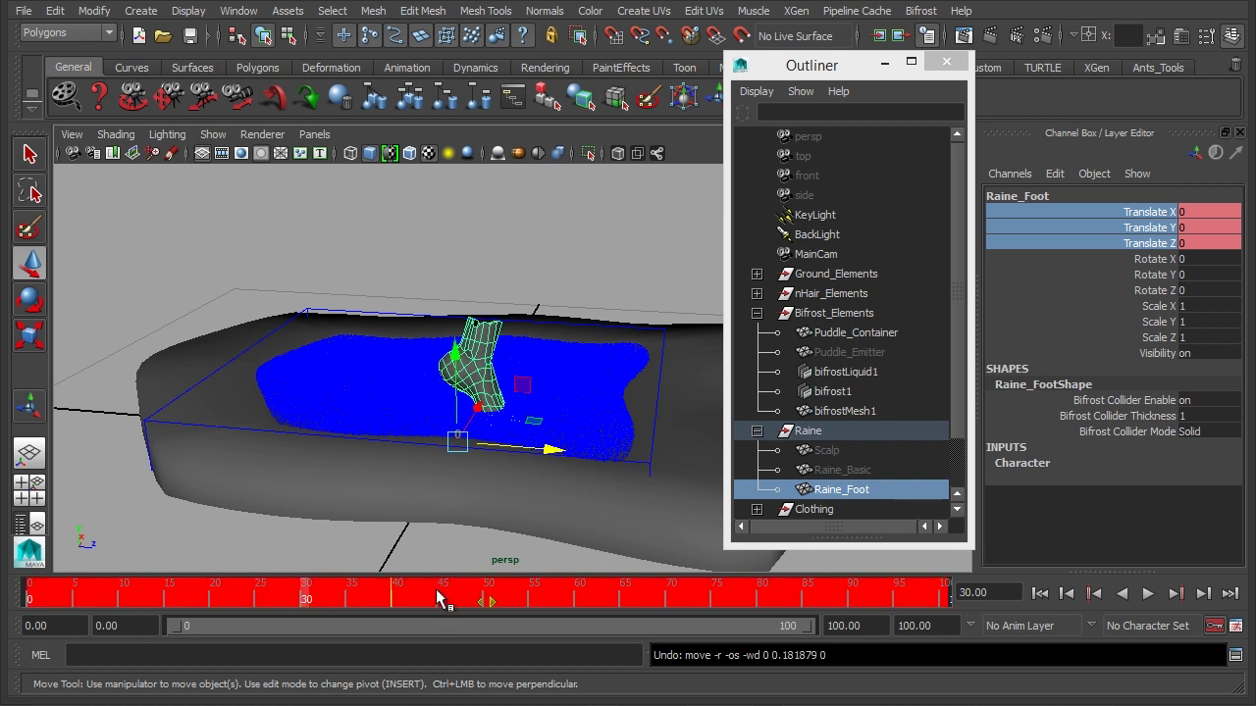
pyautogui.click(398, 598)
pyautogui.click(308, 597)
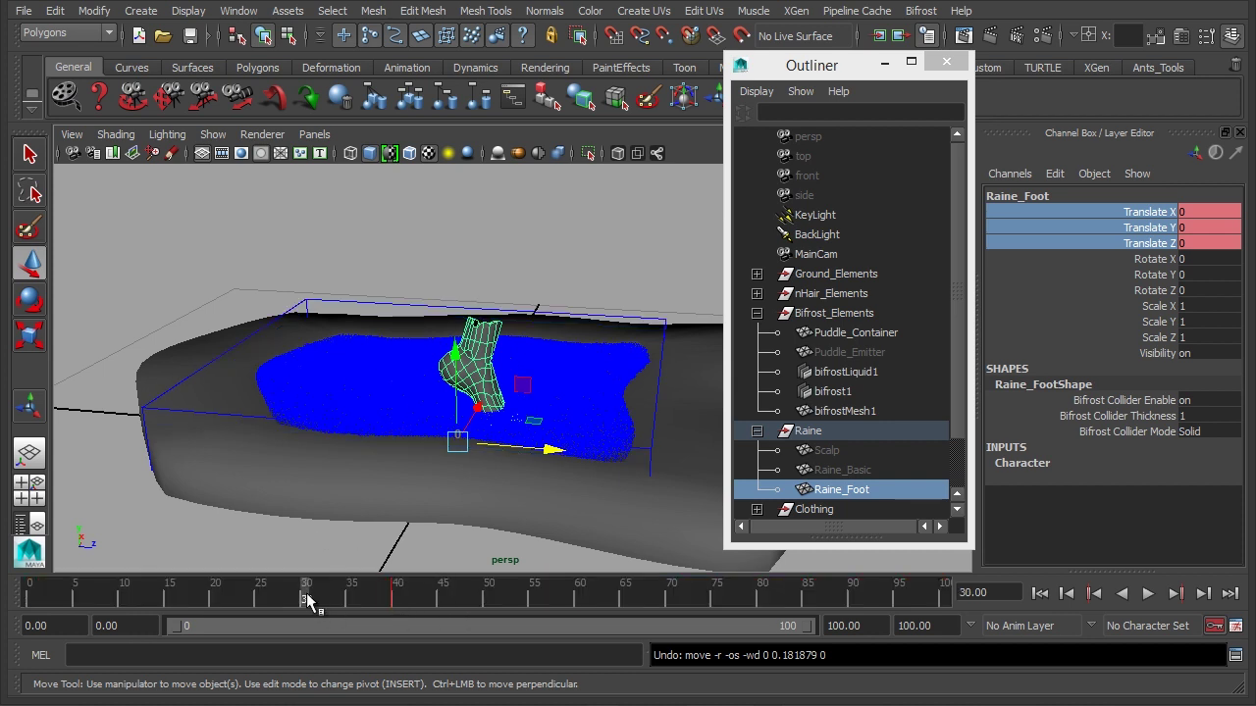
pyautogui.moveTo(459, 345); pyautogui.dragTo(454, 263)
pyautogui.moveTo(549, 365); pyautogui.dragTo(481, 361)
pyautogui.moveTo(389, 275); pyautogui.dragTo(389, 268)
# Set the foot's keyframe tangents to Flat and preview the step
pyautogui.moveTo(305, 601); pyautogui.dragTo(396, 602)
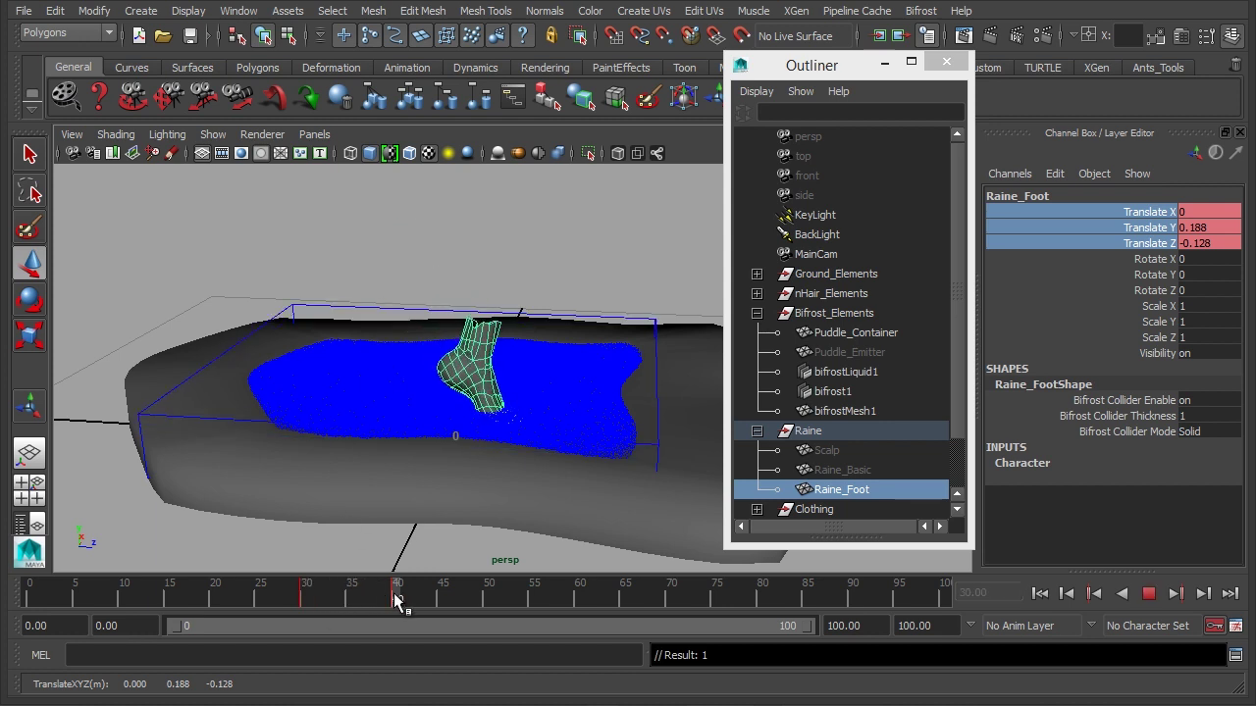
pyautogui.rightClick(396, 600)
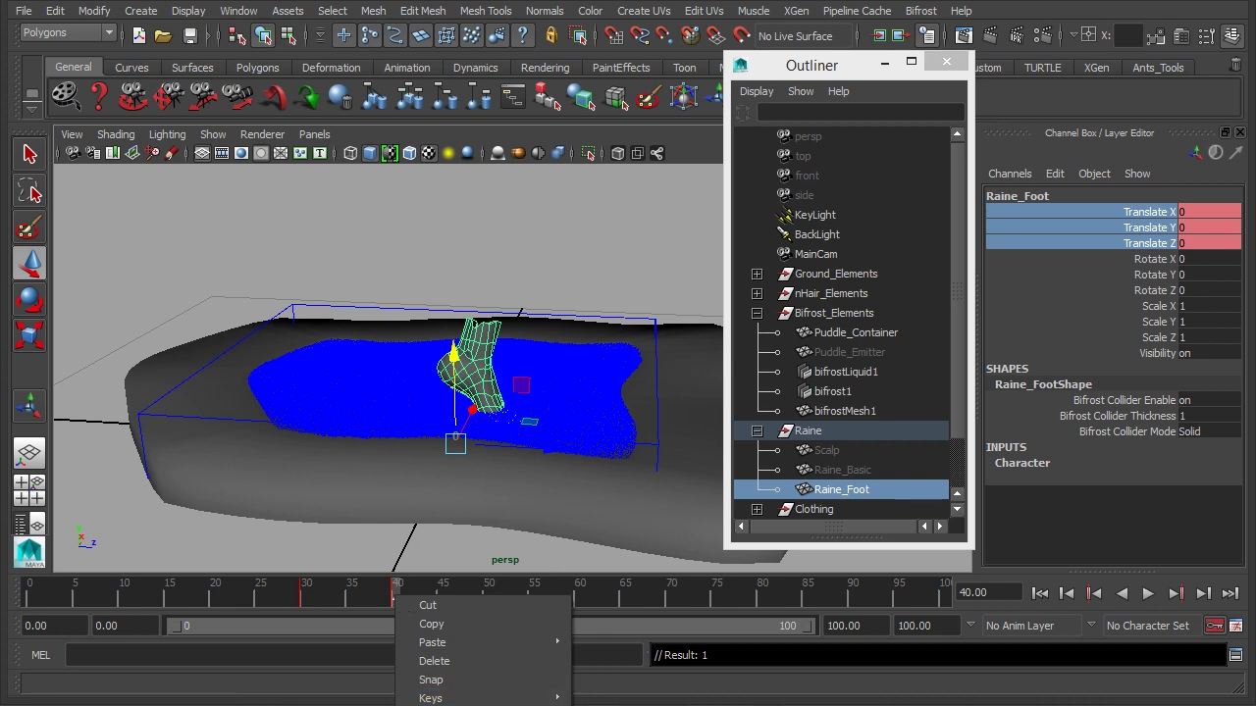
pyautogui.click(476, 676)
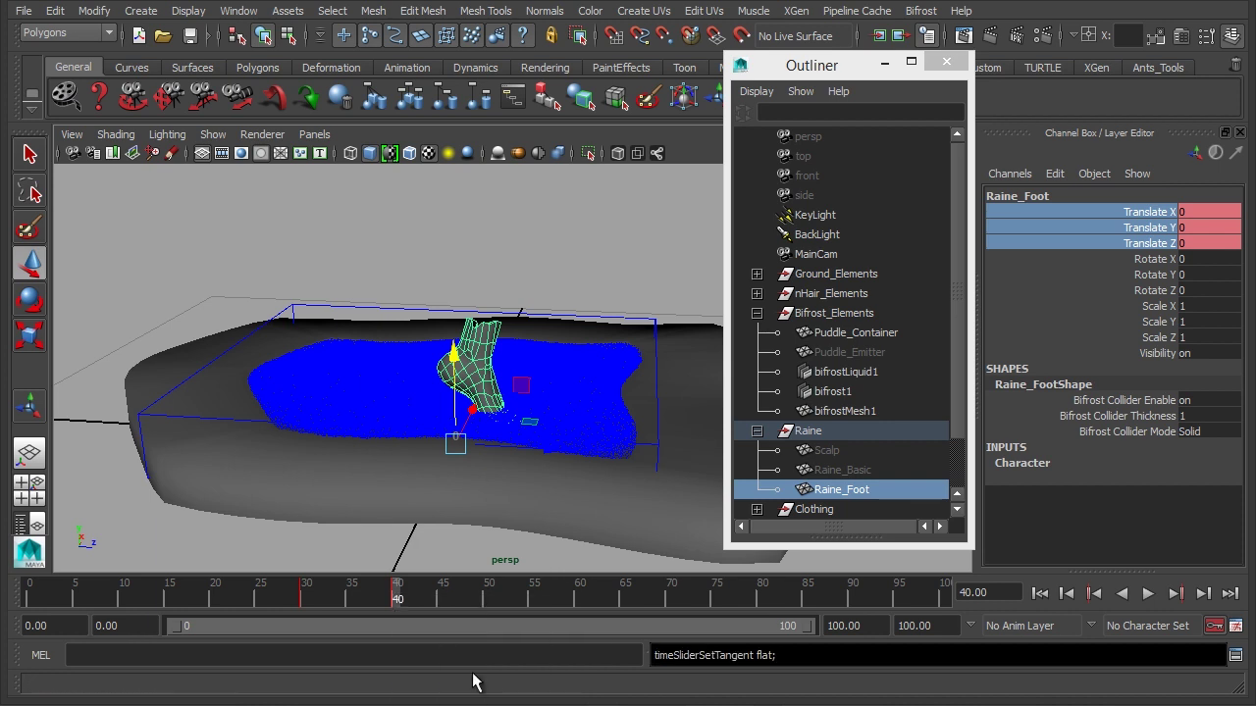
pyautogui.hotkey('alt', 'v')
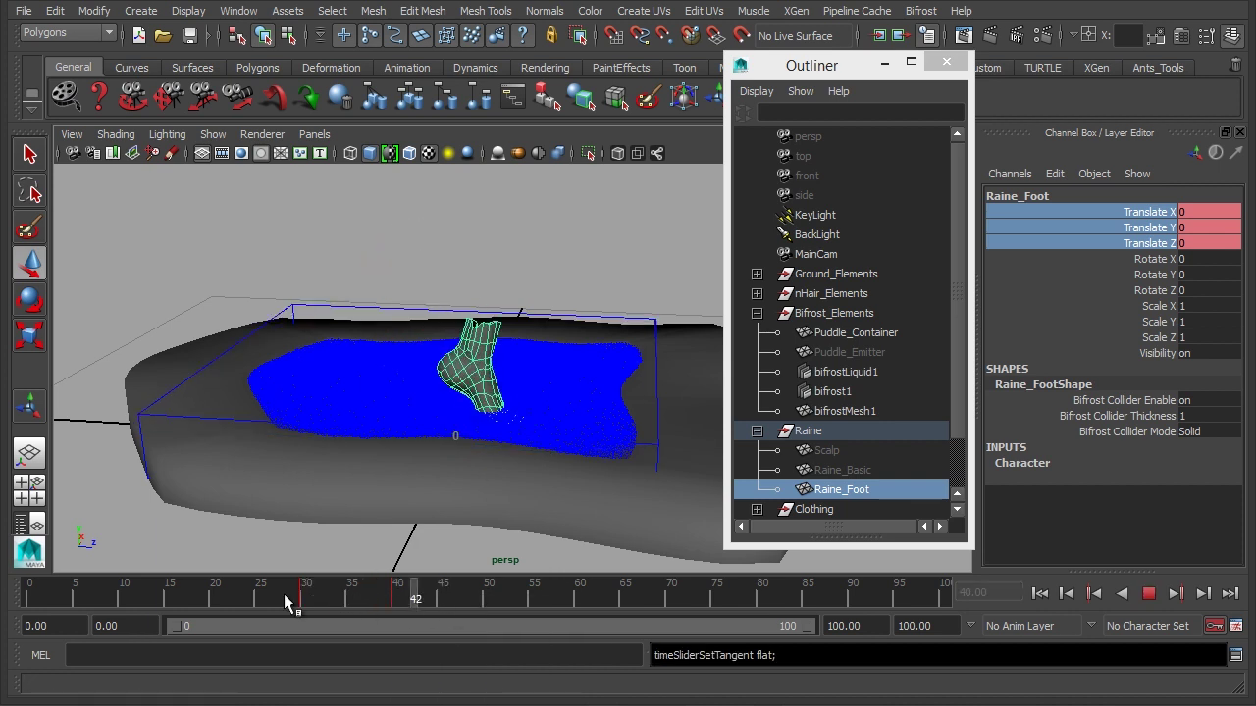
pyautogui.moveTo(318, 599)
pyautogui.mouseDown()
pyautogui.moveTo(465, 606)
pyautogui.moveTo(283, 597)
pyautogui.moveTo(491, 626)
pyautogui.moveTo(305, 611)
pyautogui.moveTo(346, 611)
pyautogui.mouseUp()
# At frame 35, adjust the foot's Z and height, then preview the landing
pyautogui.press('w')
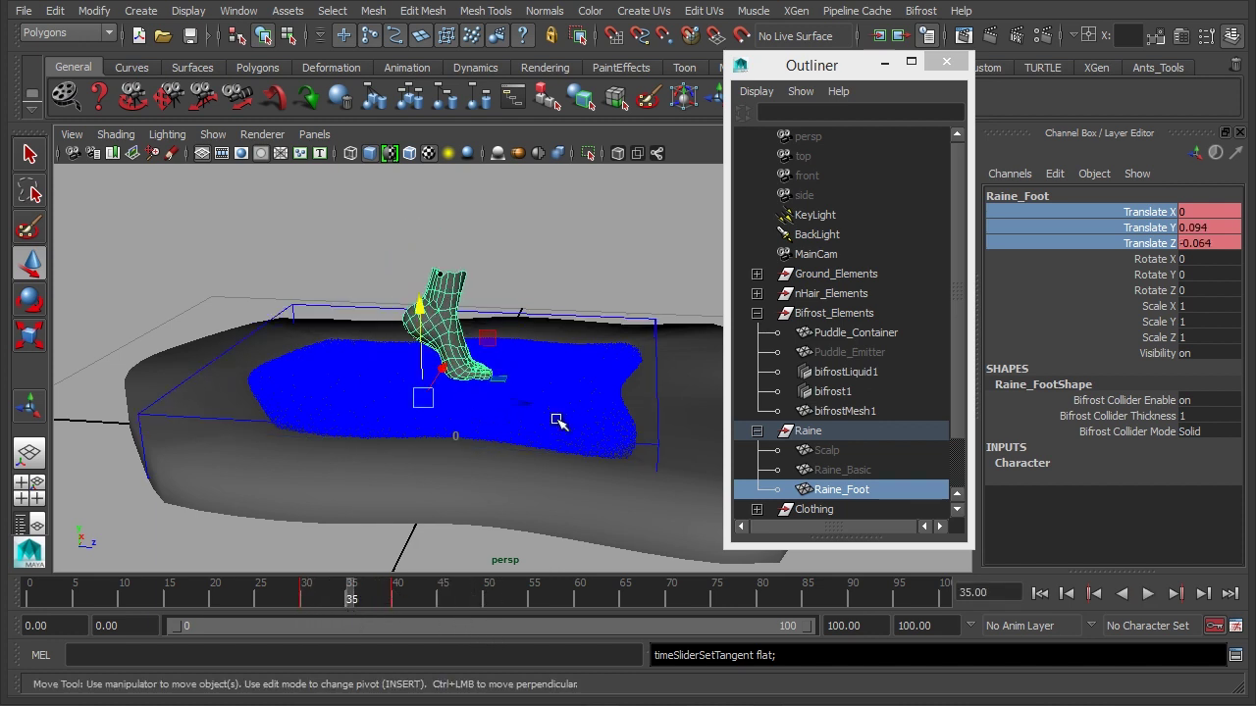
pyautogui.keyDown('alt'); pyautogui.moveTo(410, 420); pyautogui.dragTo(418, 407); pyautogui.keyUp('alt')
pyautogui.moveTo(501, 405); pyautogui.dragTo(526, 412)
pyautogui.moveTo(429, 324); pyautogui.dragTo(428, 312)
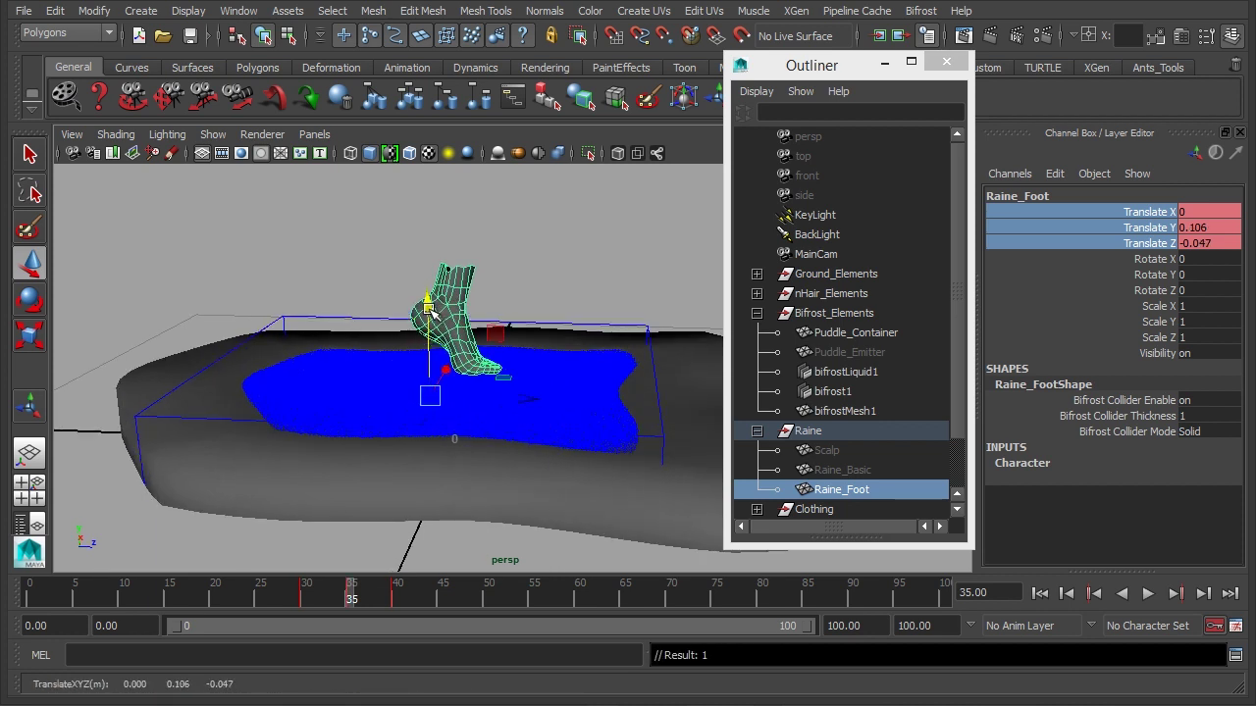
pyautogui.moveTo(297, 604); pyautogui.dragTo(416, 600)
pyautogui.keyDown('alt'); pyautogui.moveTo(412, 432); pyautogui.dragTo(523, 425); pyautogui.keyUp('alt')
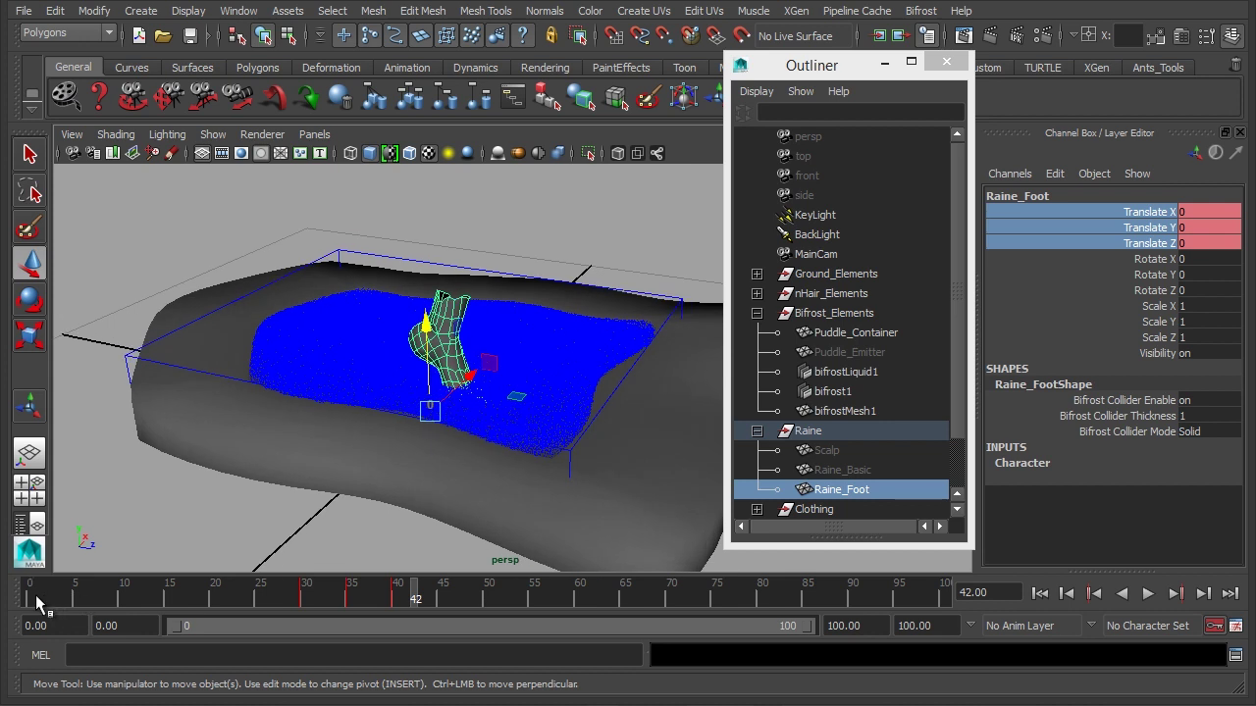
# Select bifrostLiquid1, rewind, and play to cache the simulation, checking the liquid at frame 15
pyautogui.click(461, 224)
pyautogui.click(868, 373)
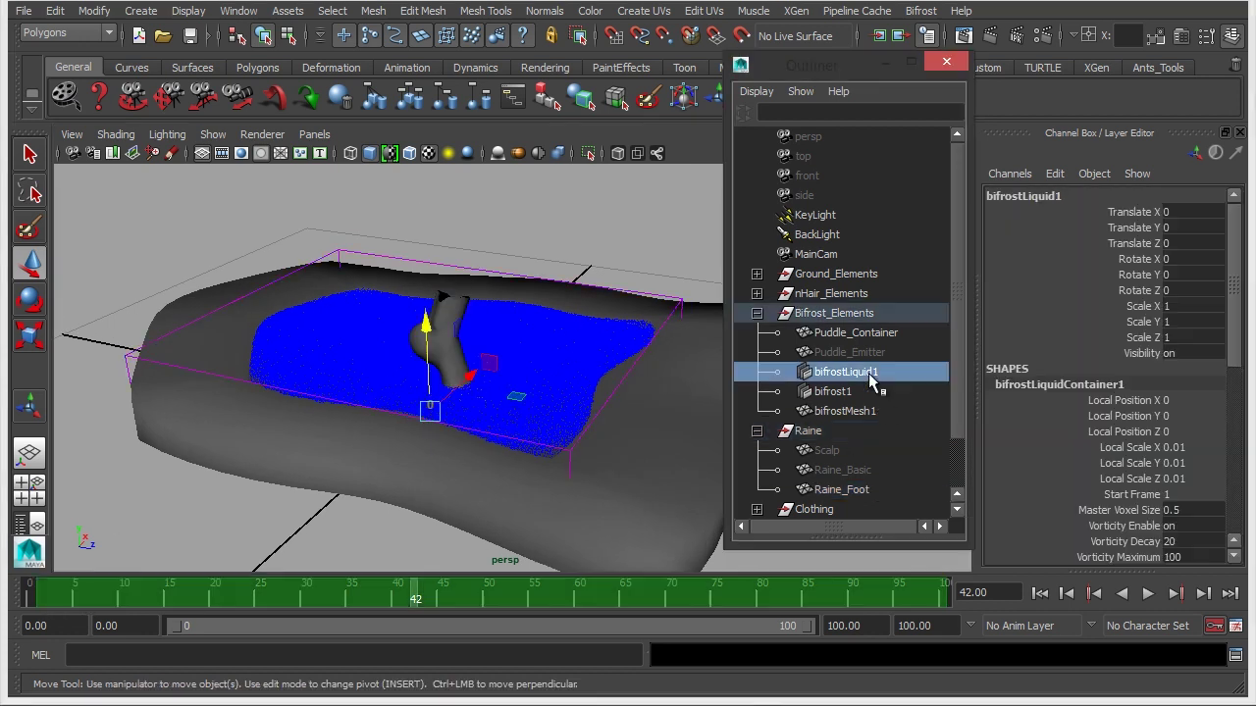
pyautogui.click(1040, 593)
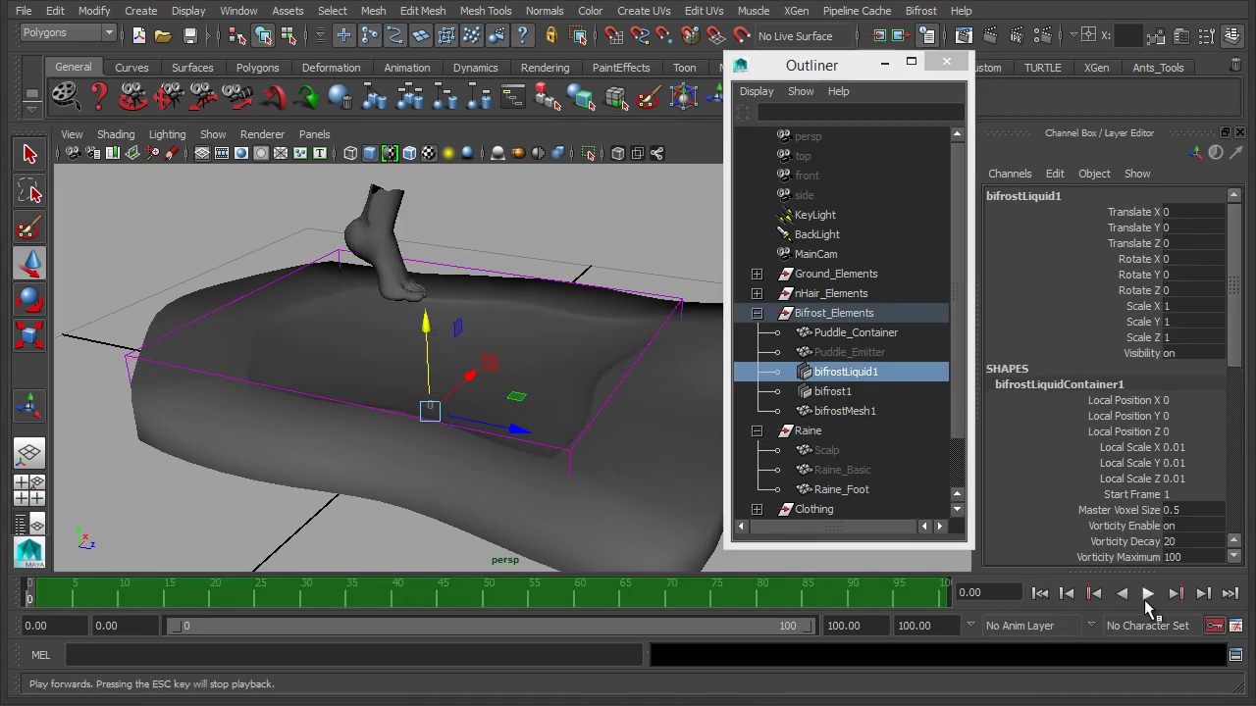
pyautogui.click(1148, 593)
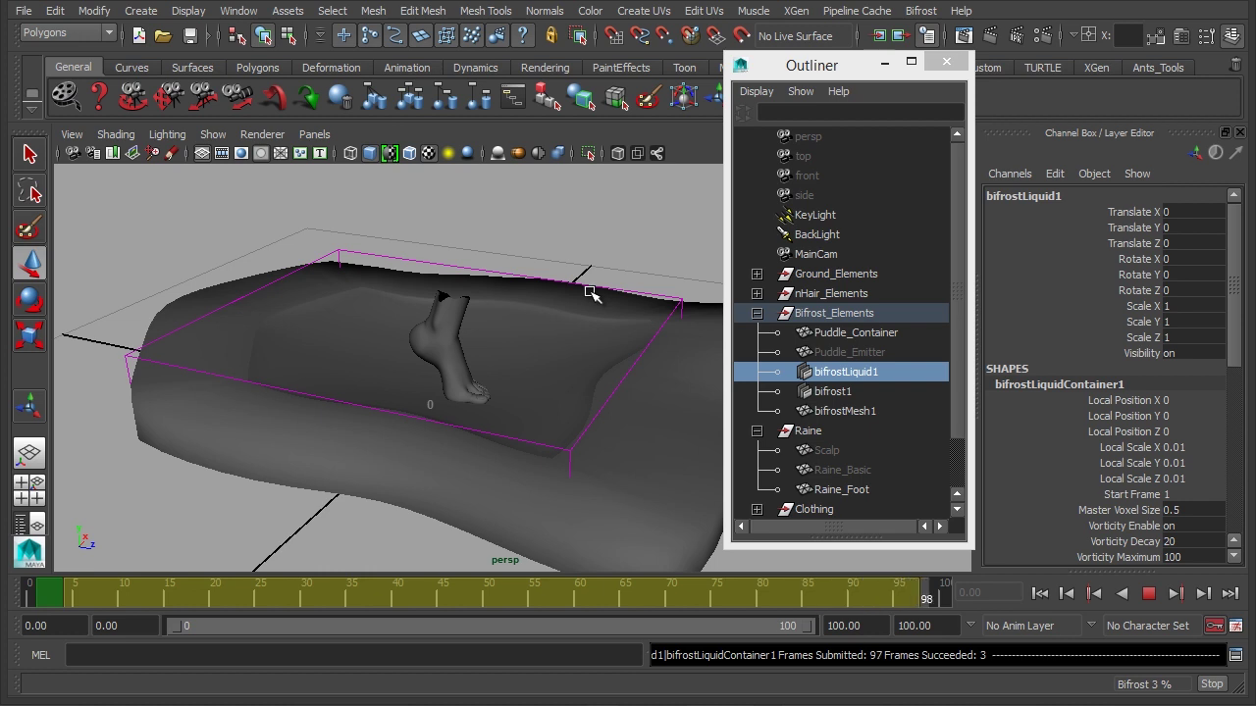
pyautogui.click(66, 601)
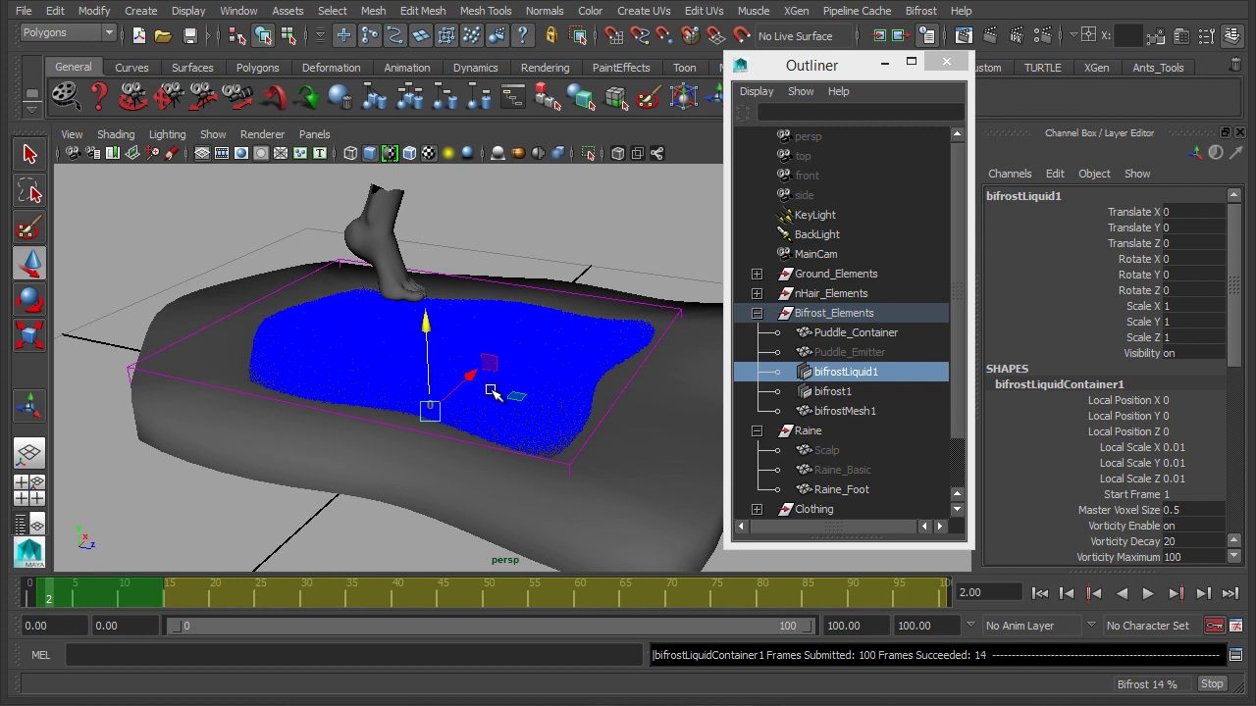
pyautogui.keyDown('alt'); pyautogui.moveTo(585, 409); pyautogui.dragTo(541, 440); pyautogui.keyUp('alt')
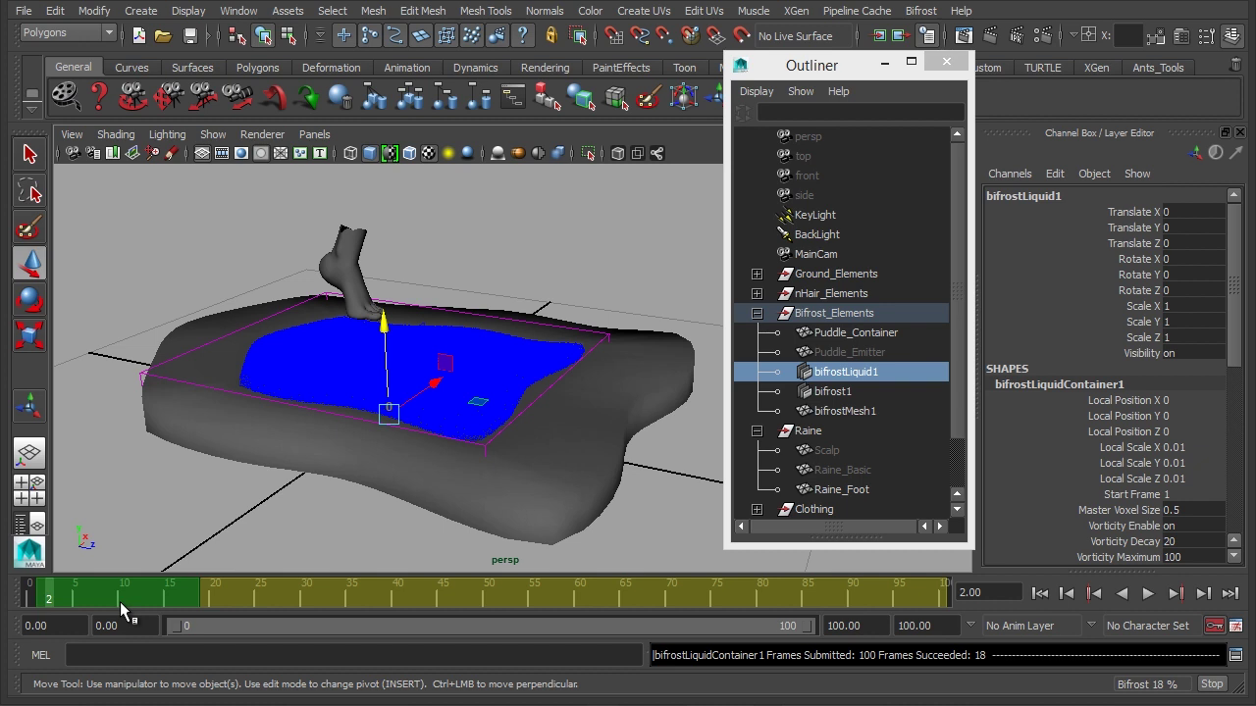
pyautogui.moveTo(123, 610); pyautogui.dragTo(163, 600)
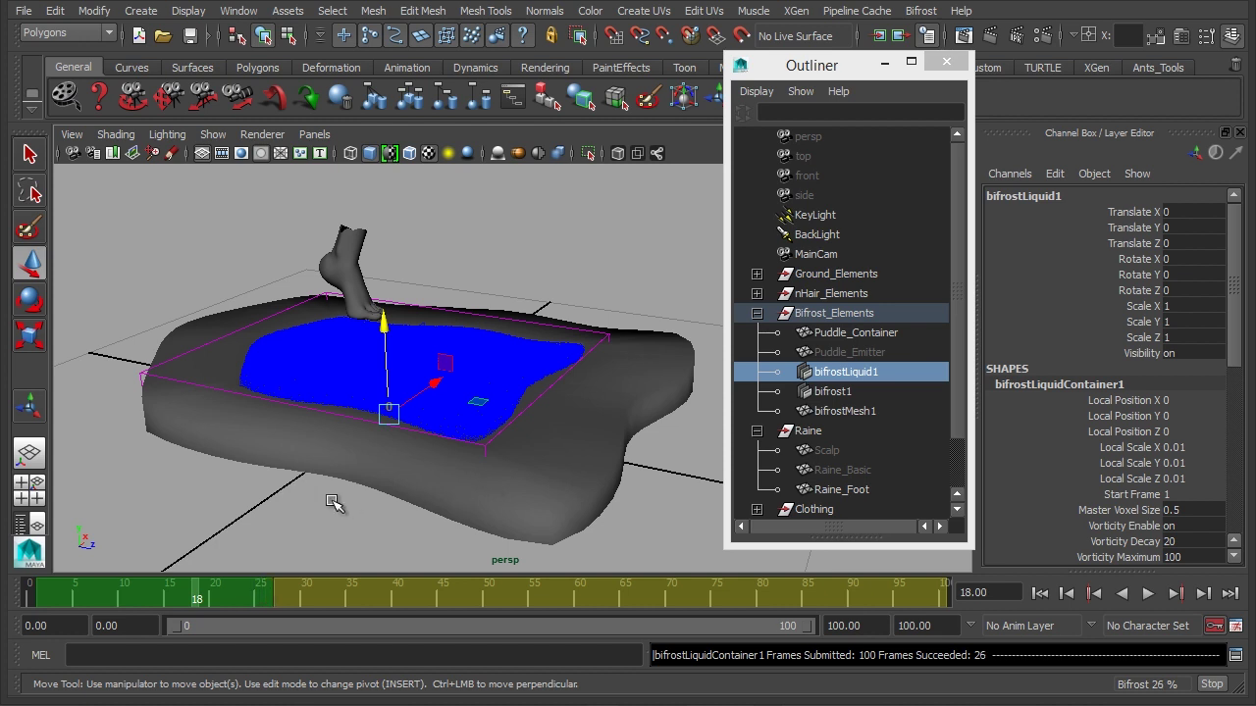
pyautogui.keyDown('alt'); pyautogui.moveTo(384, 462); pyautogui.dragTo(406, 458); pyautogui.keyUp('alt')
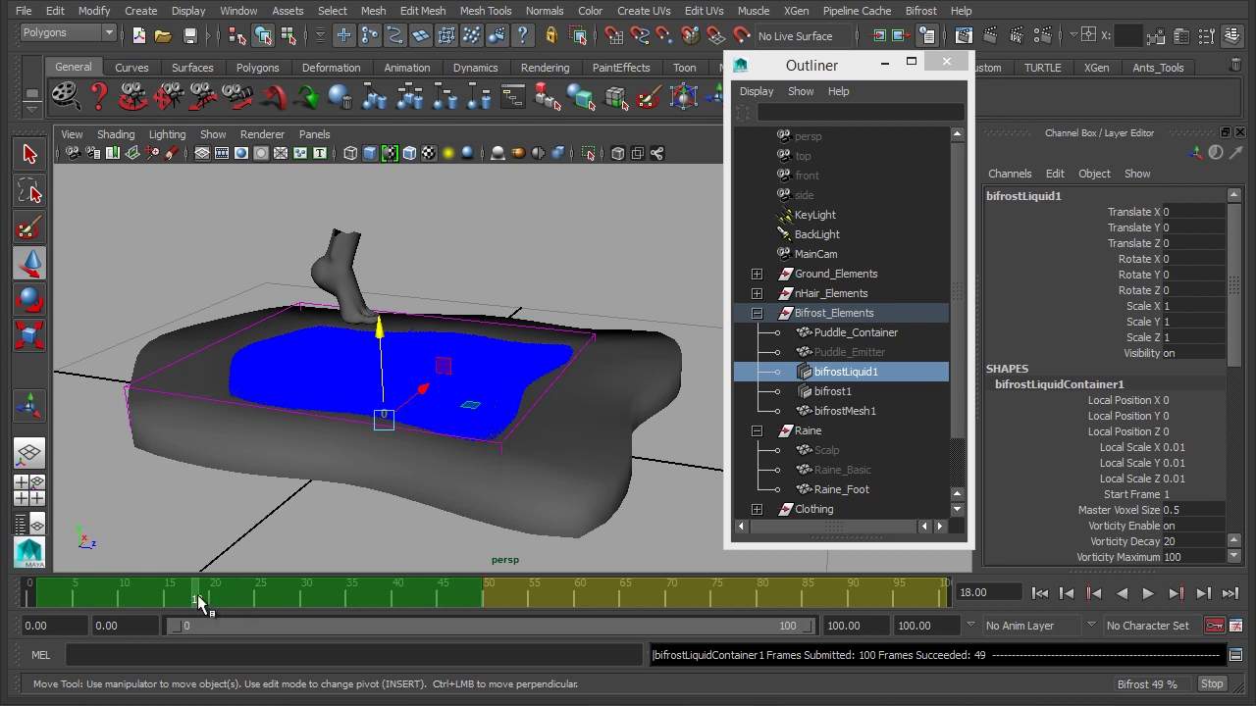
# Play to frame 48, orbit around the splash, then step forward to frame 54
pyautogui.hotkey('alt', 'v')
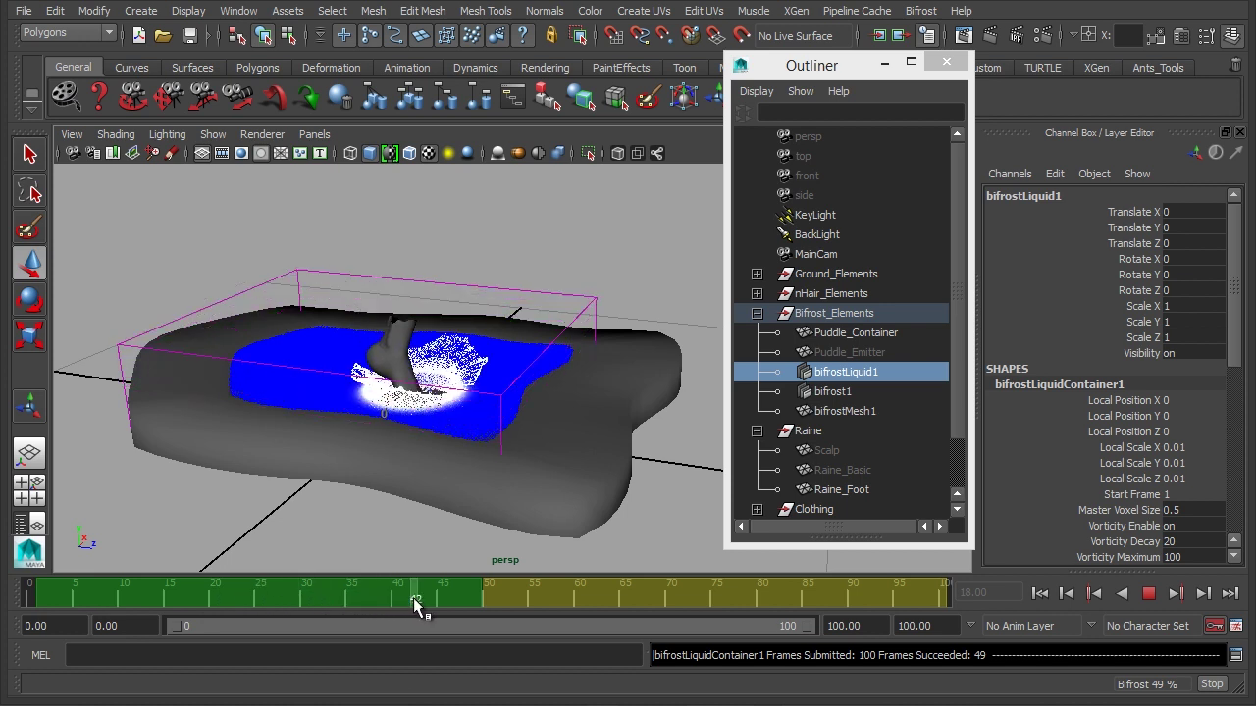
pyautogui.click(472, 599)
pyautogui.keyDown('alt'); pyautogui.moveTo(500, 401); pyautogui.dragTo(423, 405); pyautogui.keyUp('alt')
pyautogui.keyDown('alt'); pyautogui.moveTo(423, 405); pyautogui.dragTo(588, 409, button='right'); pyautogui.keyUp('alt')
pyautogui.keyDown('alt'); pyautogui.moveTo(588, 409); pyautogui.dragTo(397, 375); pyautogui.keyUp('alt')
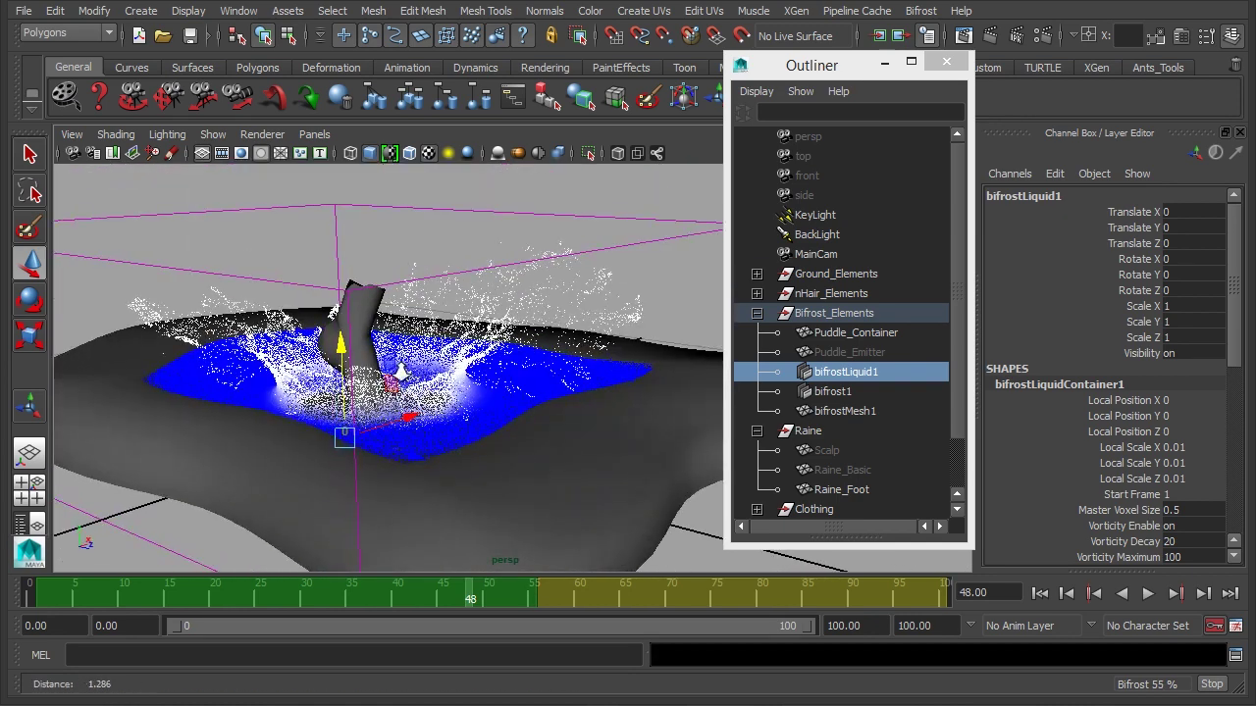
pyautogui.click(494, 600)
pyautogui.moveTo(494, 600); pyautogui.dragTo(526, 601)
pyautogui.keyDown('alt'); pyautogui.moveTo(461, 392); pyautogui.dragTo(556, 382); pyautogui.keyUp('alt')
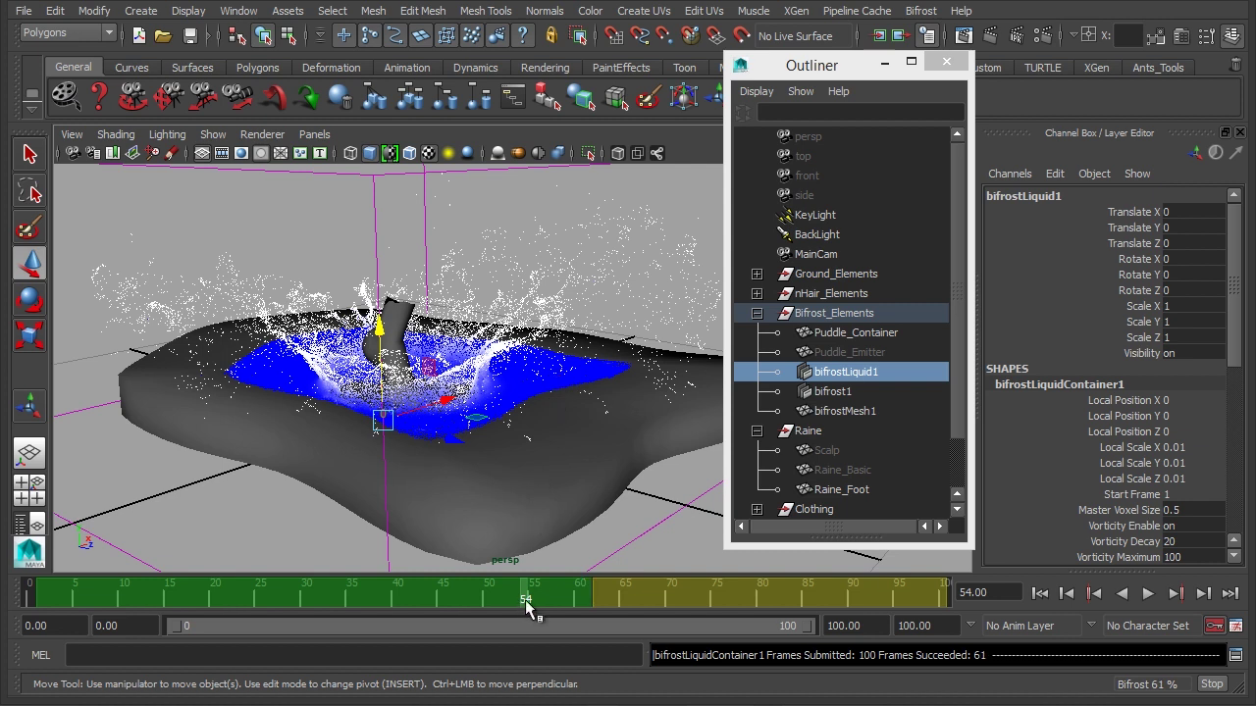
# Play on to frame 63 and orbit to a lower, frontal view of the splash
pyautogui.hotkey('alt', 'v')
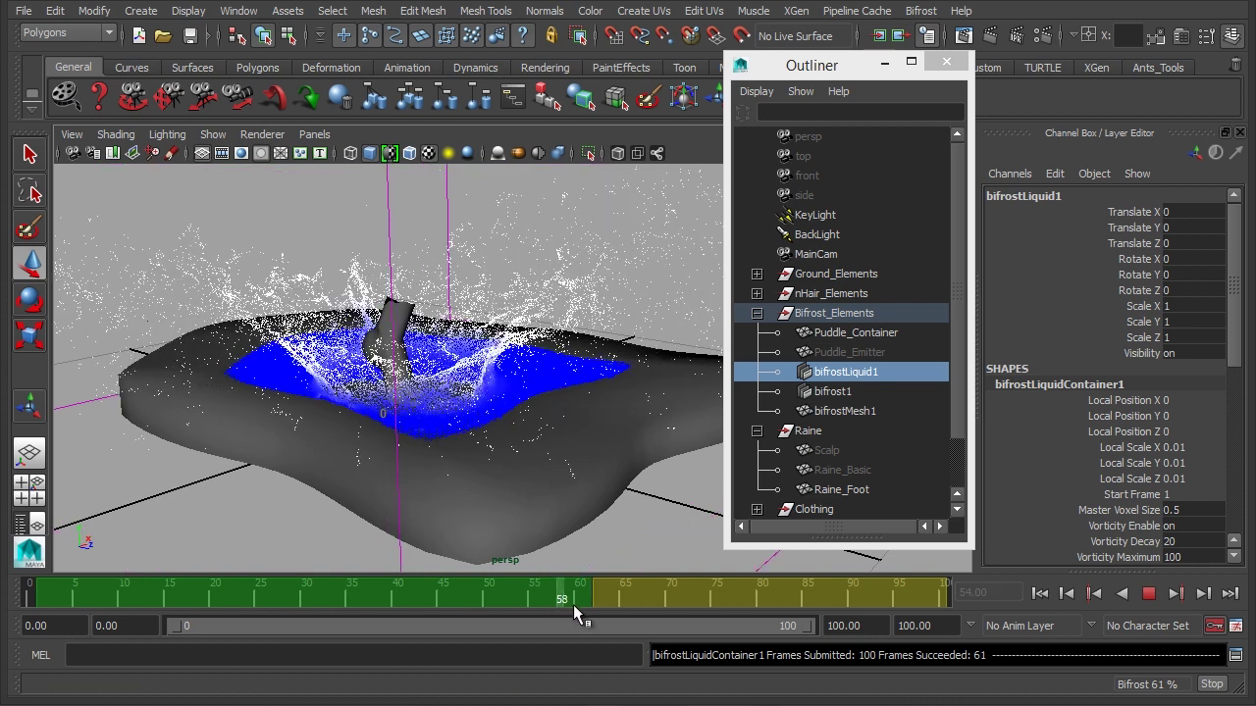
pyautogui.hotkey('alt', 'v')
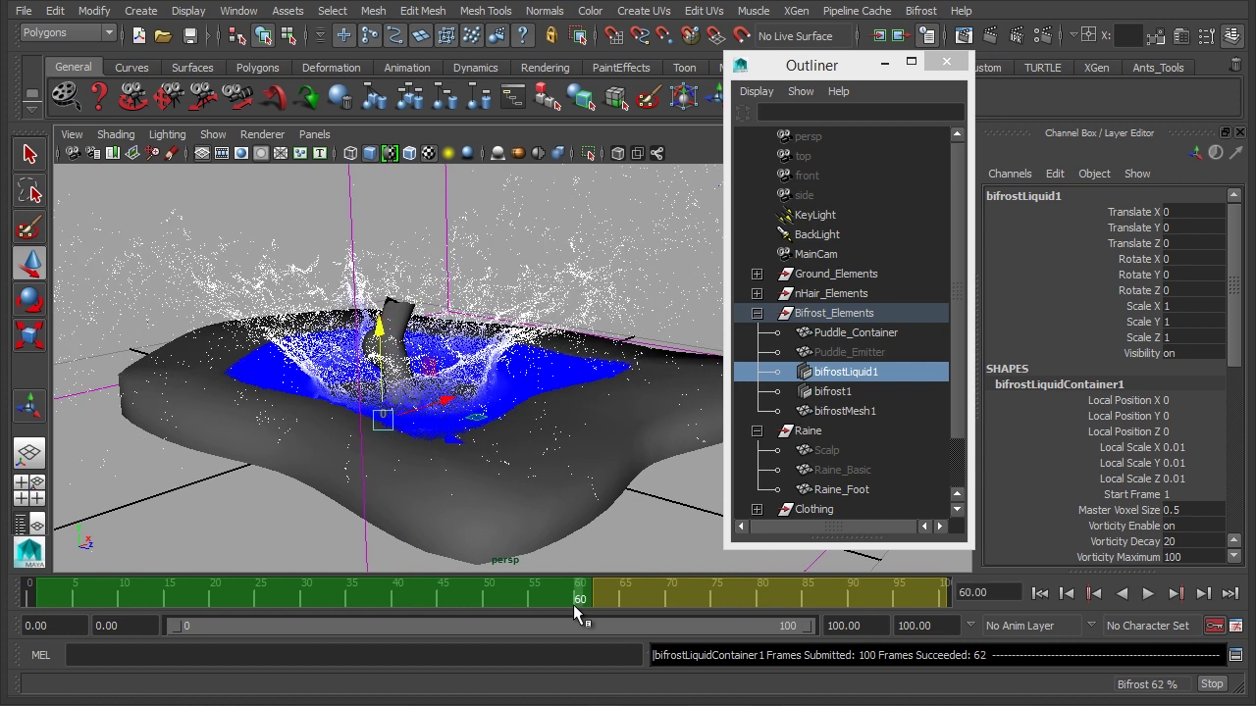
pyautogui.click(595, 598)
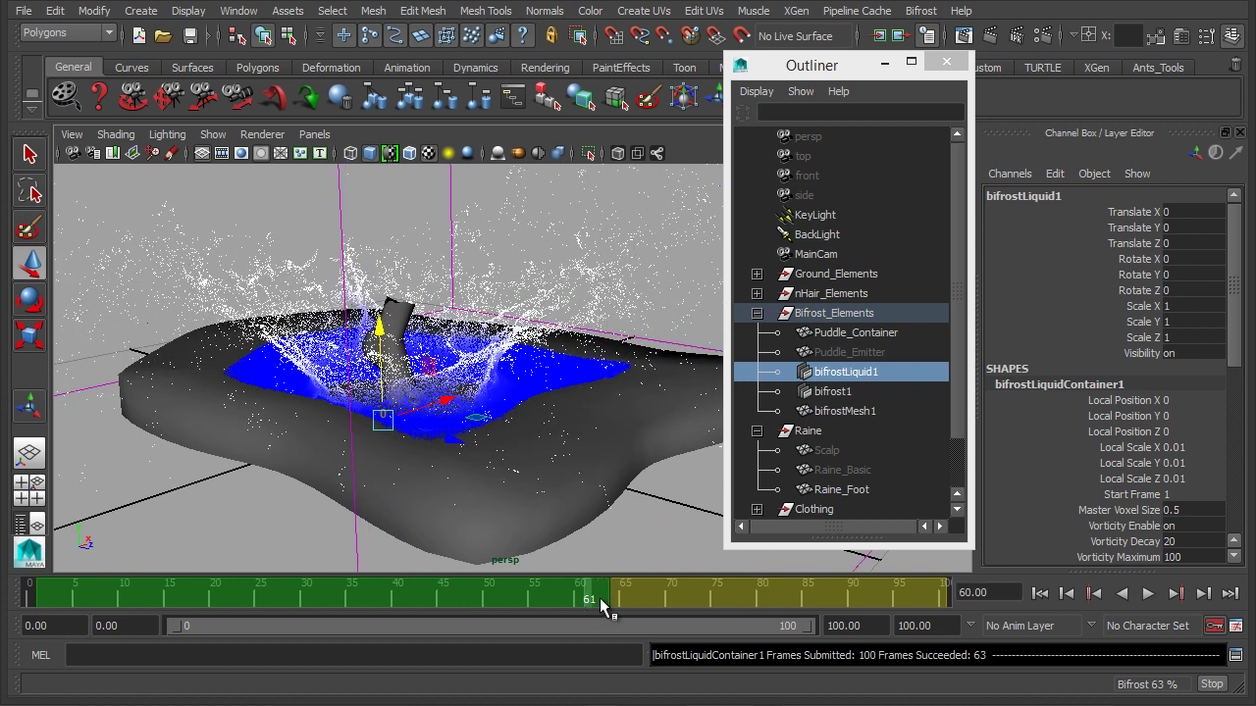
pyautogui.hotkey('alt', 'v')
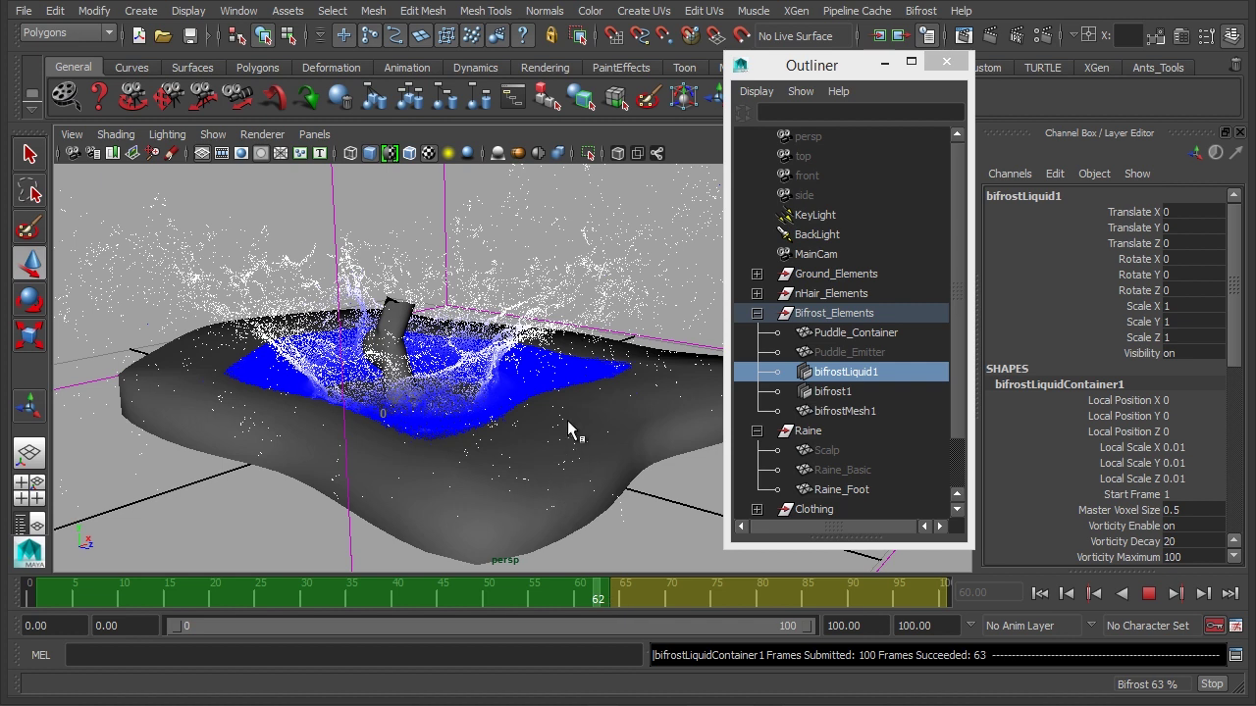
pyautogui.hotkey('alt', 'v')
pyautogui.keyDown('alt'); pyautogui.moveTo(549, 412); pyautogui.dragTo(513, 401); pyautogui.keyUp('alt')
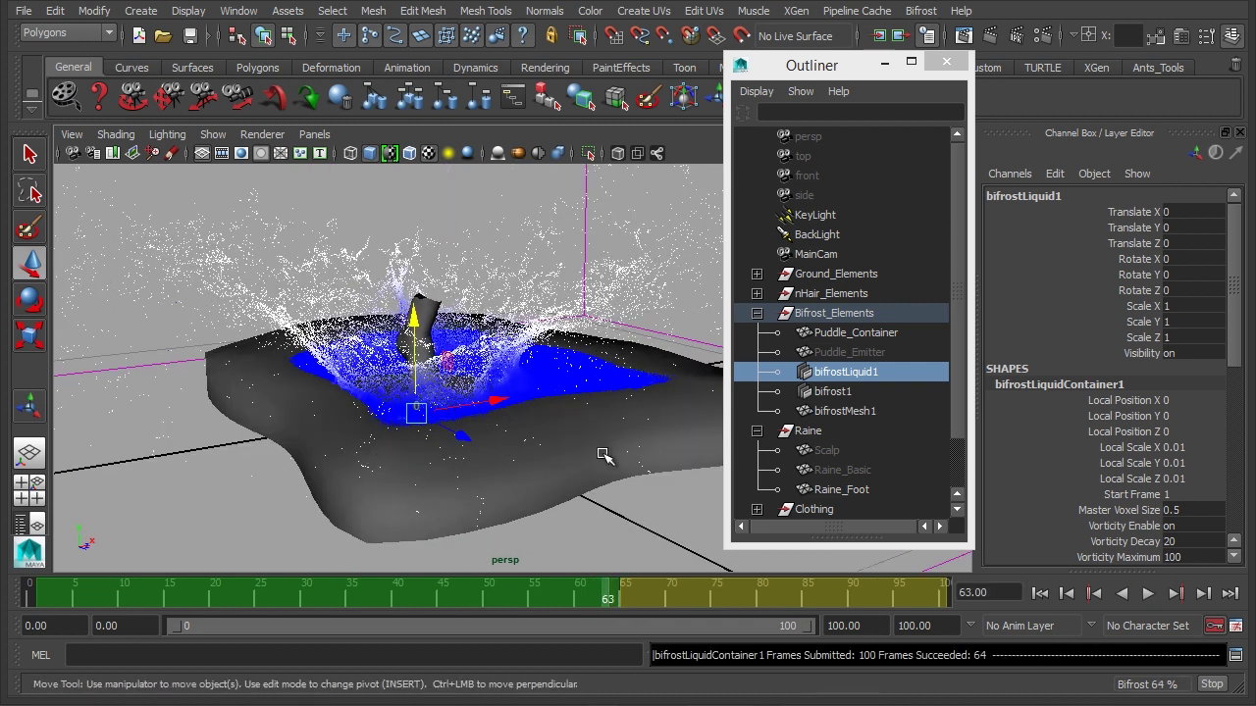
pyautogui.keyDown('alt'); pyautogui.moveTo(303, 440); pyautogui.dragTo(386, 441); pyautogui.keyUp('alt')
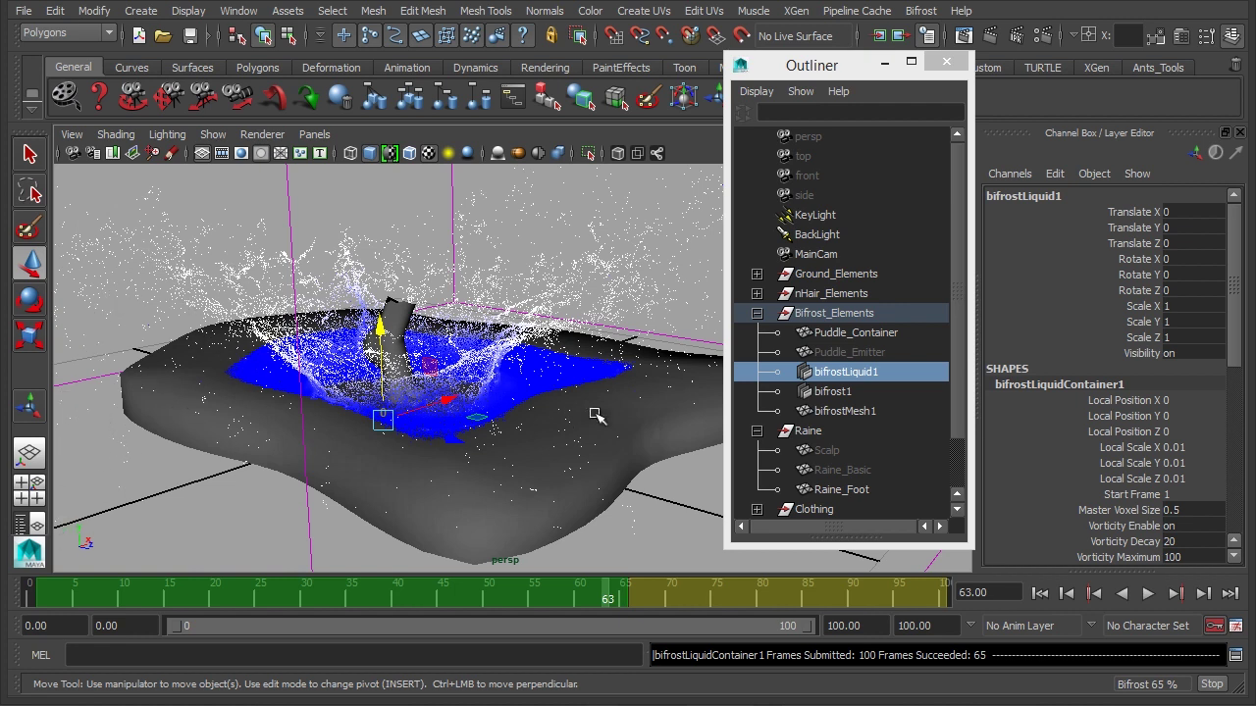
pyautogui.keyDown('alt'); pyautogui.moveTo(599, 417); pyautogui.dragTo(446, 481); pyautogui.keyUp('alt')
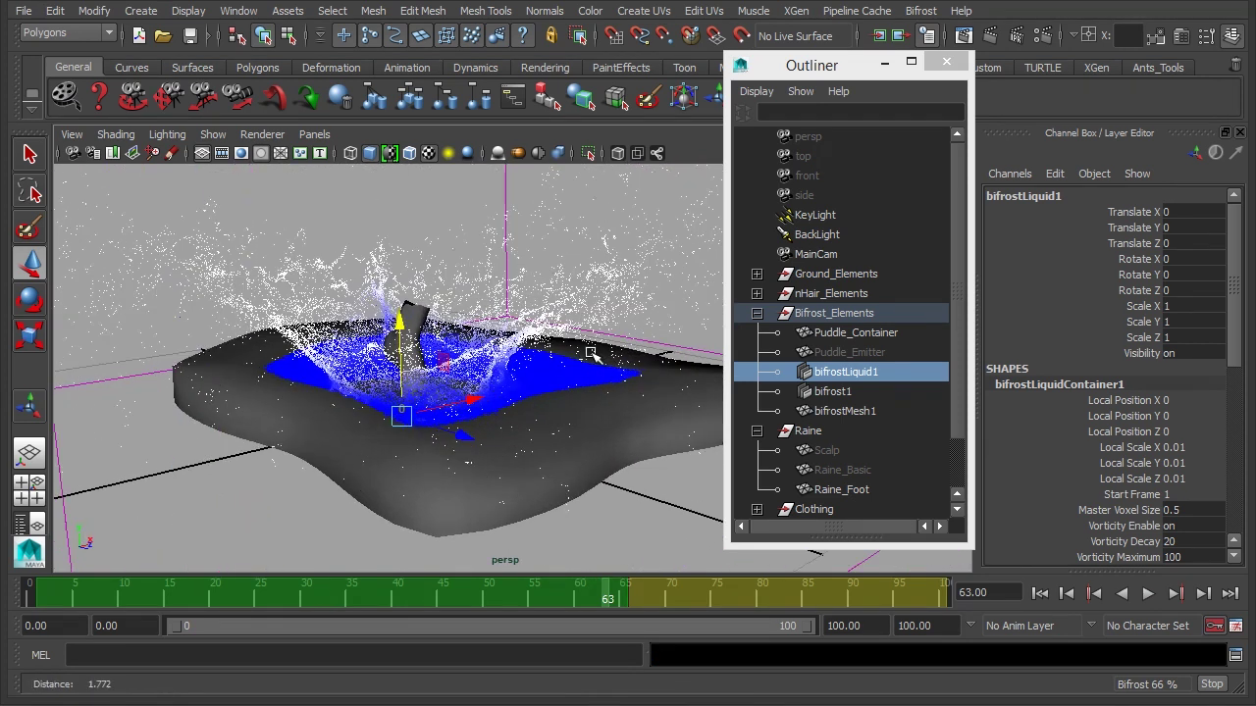
# Replay the foot stepping in from frame 35, stepping back to frame 50
pyautogui.click(352, 595)
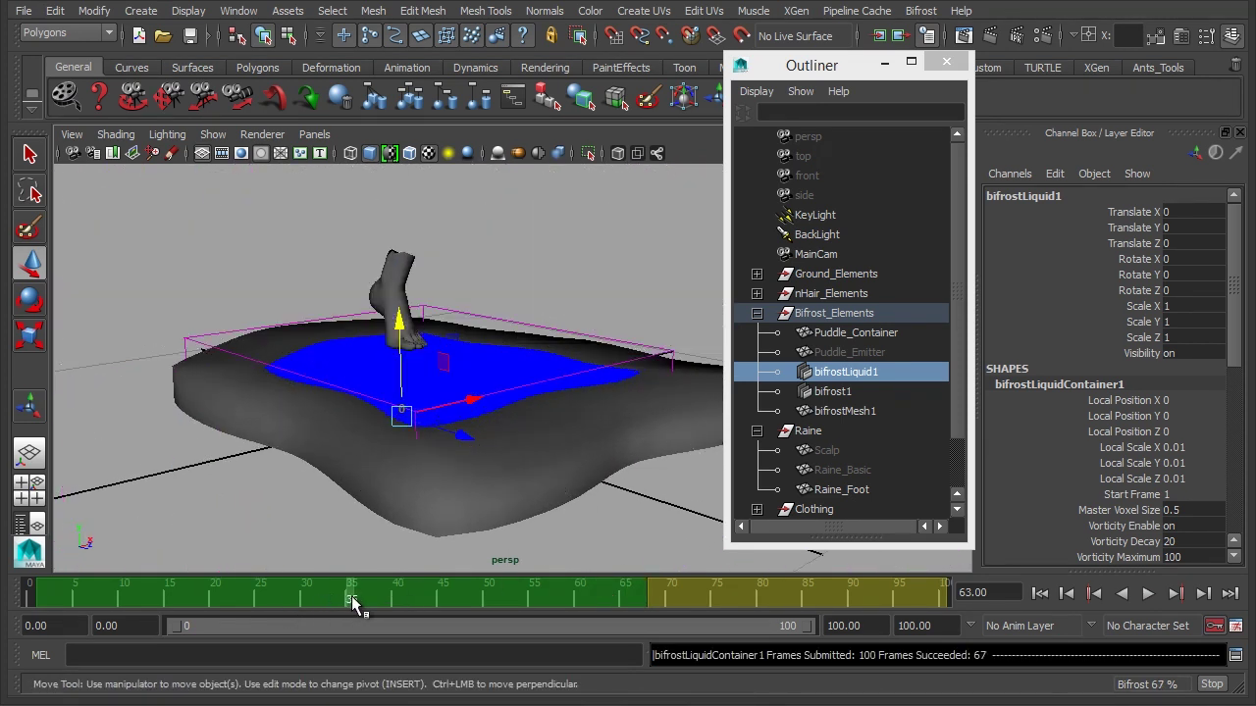
pyautogui.hotkey('alt', 'v')
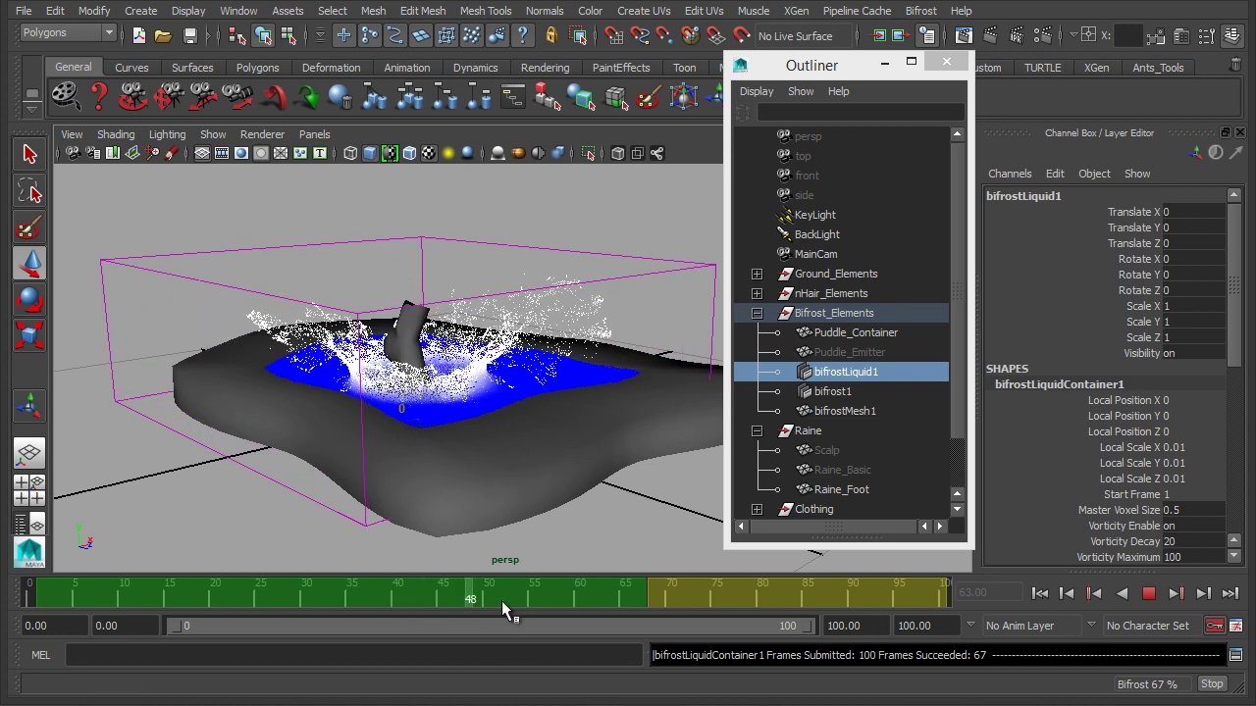
pyautogui.moveTo(509, 603); pyautogui.dragTo(490, 606)
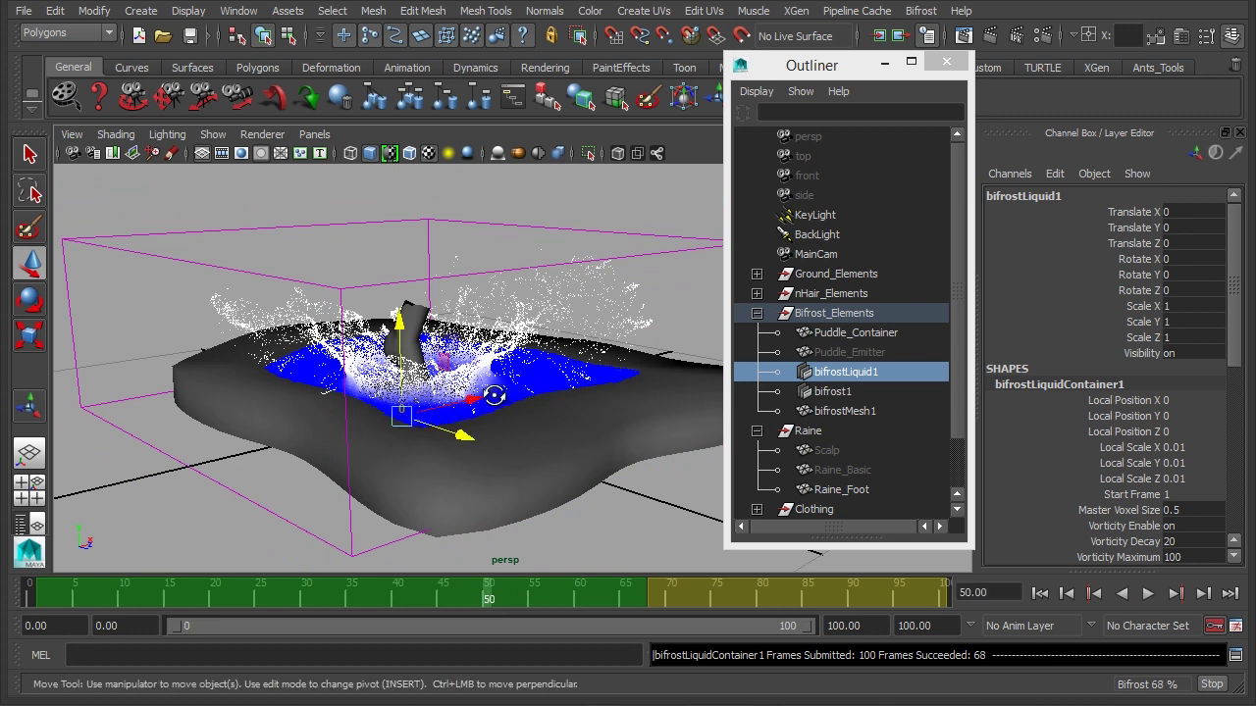
pyautogui.moveTo(495, 412)
pyautogui.keyDown('alt'); pyautogui.mouseDown()
pyautogui.moveTo(513, 401)
pyautogui.moveTo(502, 417)
pyautogui.moveTo(487, 408)
pyautogui.mouseUp(); pyautogui.keyUp('alt')
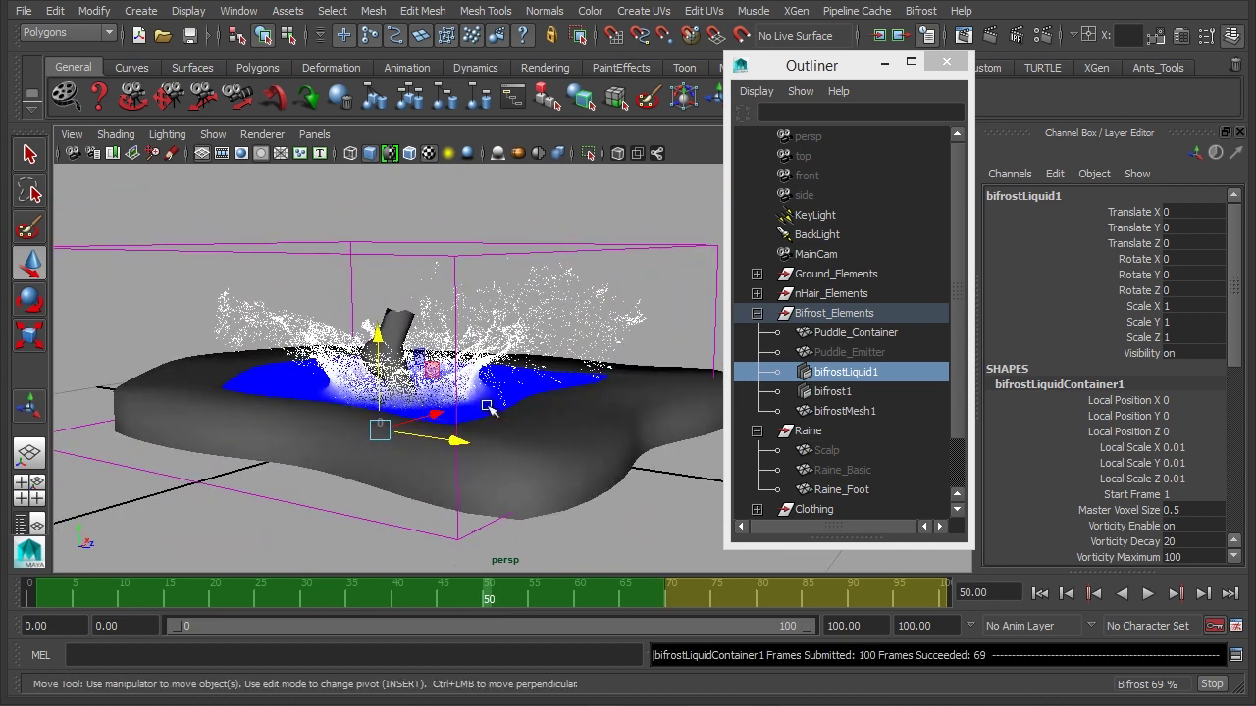
# Play from frame 51 to 55 and orbit closer and higher around the splash
pyautogui.click(498, 600)
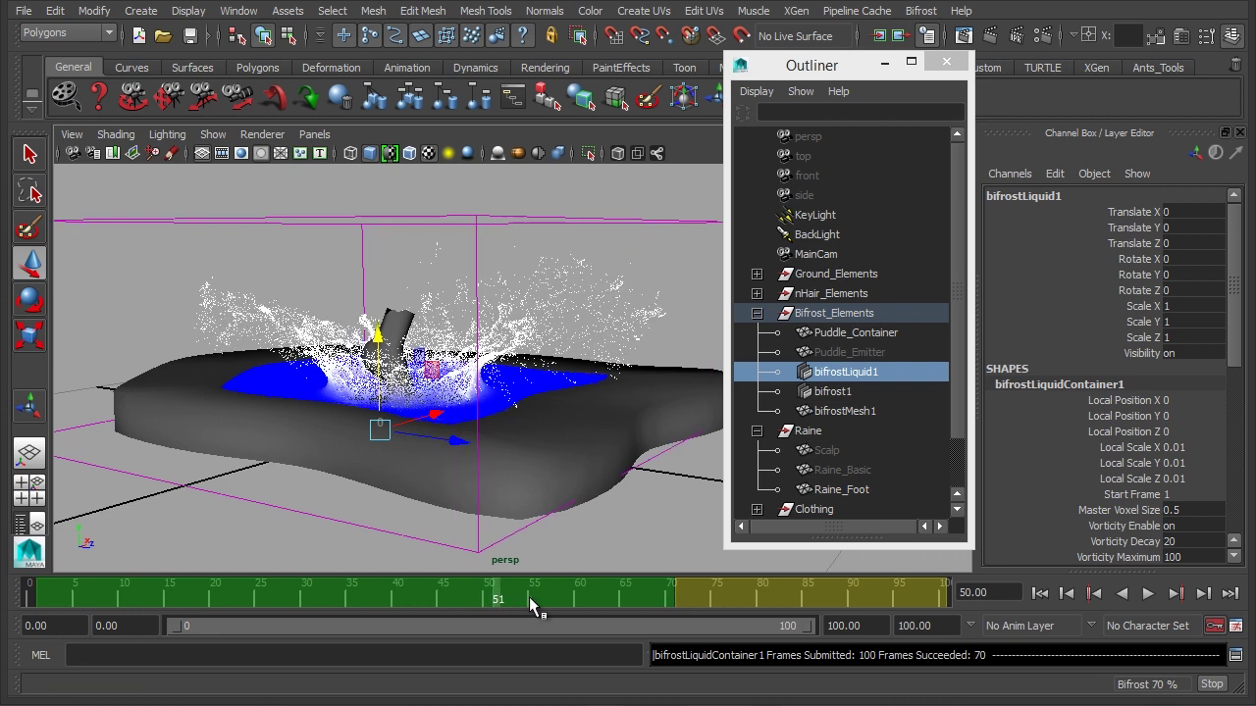
pyautogui.hotkey('alt', 'v')
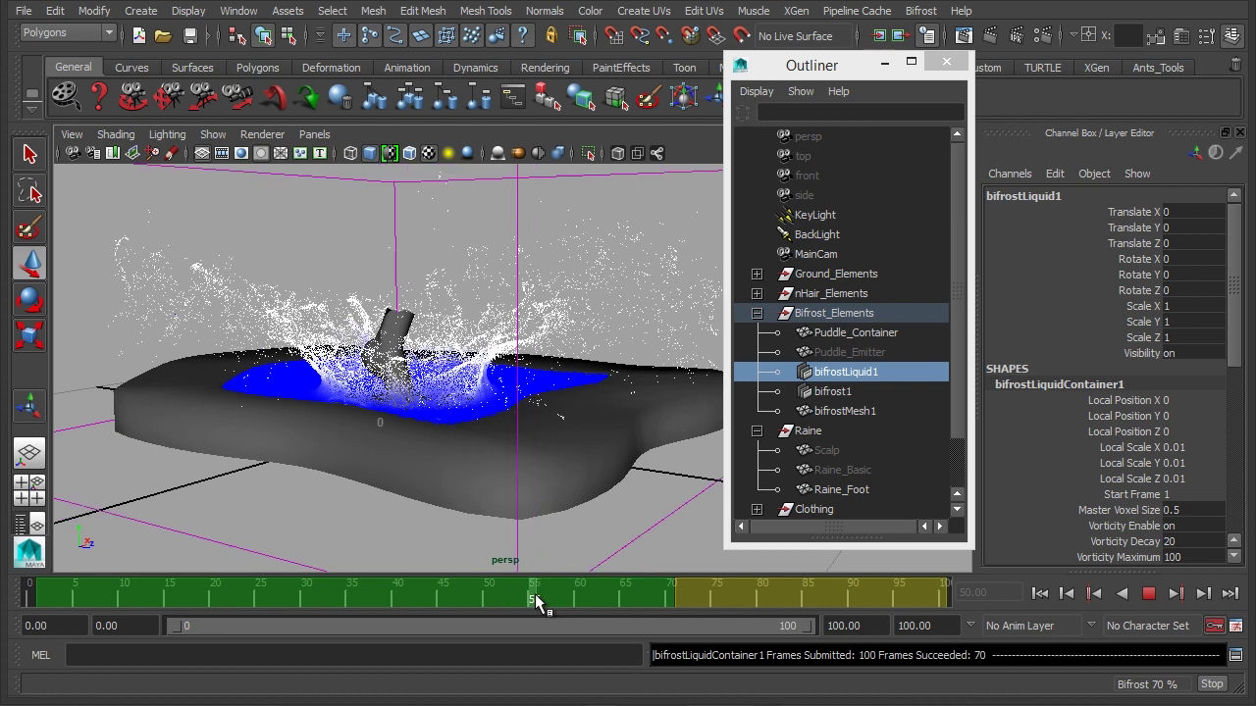
pyautogui.hotkey('alt', 'v')
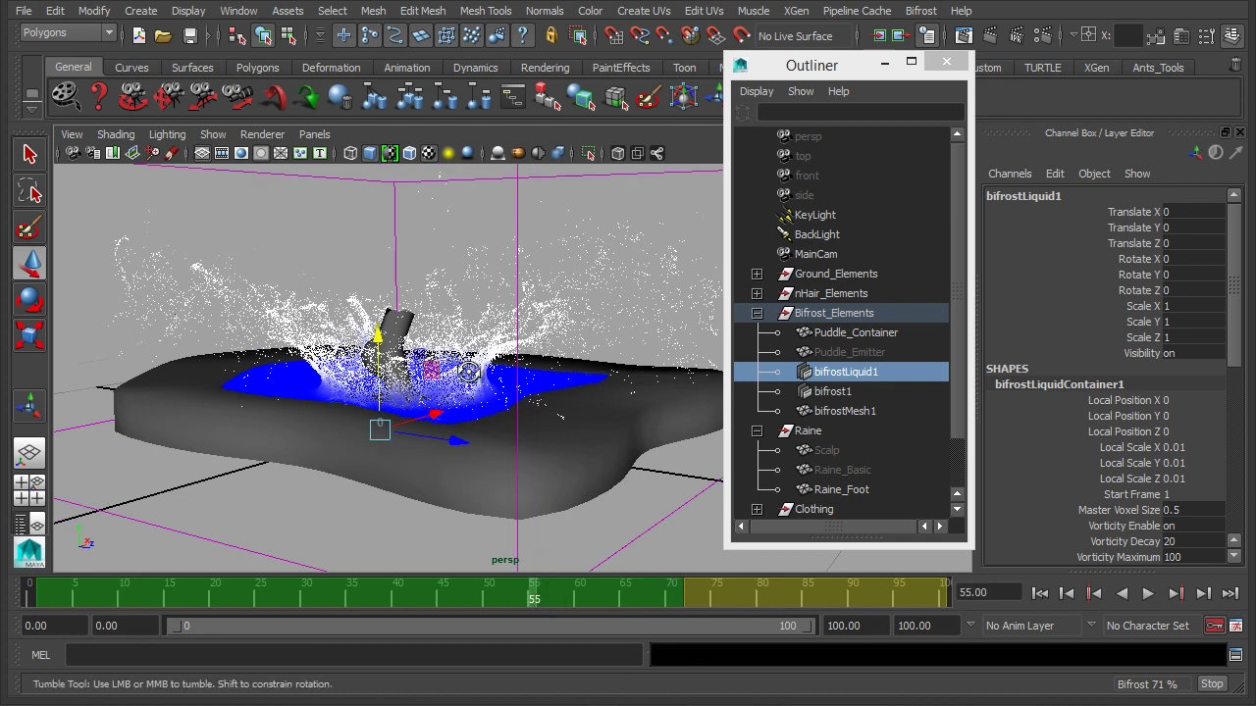
pyautogui.keyDown('alt'); pyautogui.moveTo(523, 348); pyautogui.dragTo(402, 363); pyautogui.keyUp('alt')
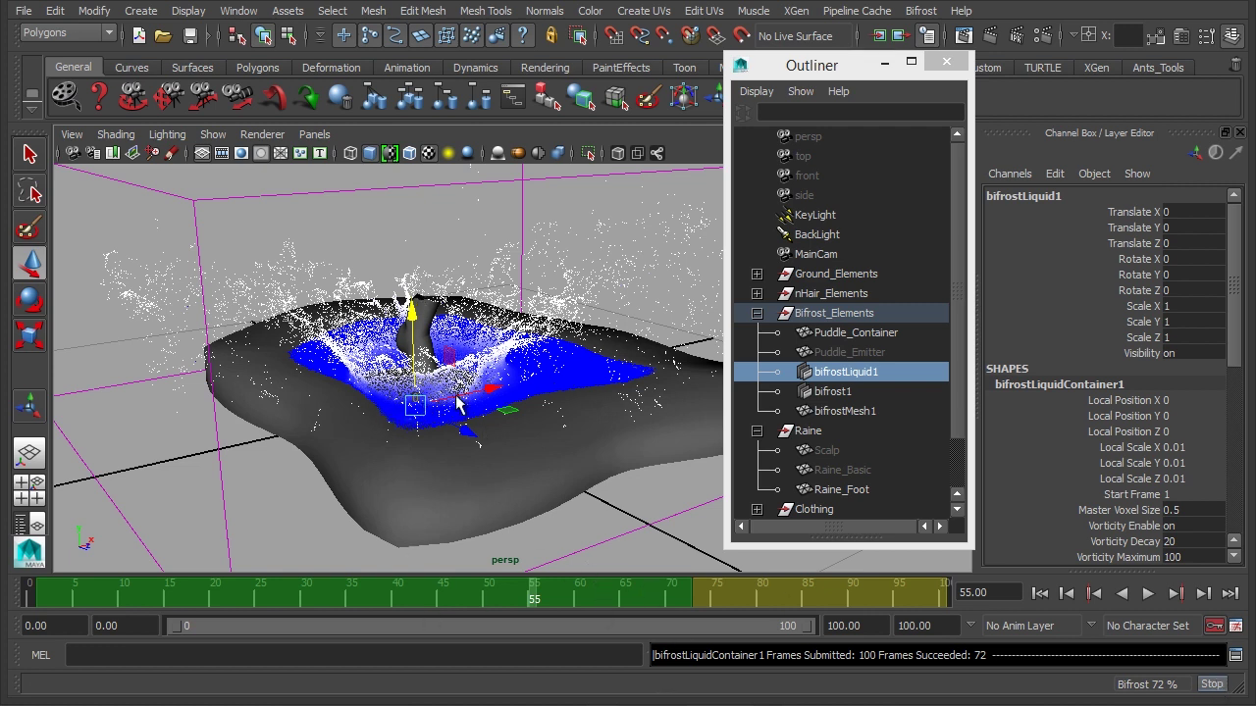
pyautogui.keyDown('alt'); pyautogui.moveTo(476, 401); pyautogui.dragTo(530, 400); pyautogui.keyUp('alt')
pyautogui.keyDown('alt'); pyautogui.moveTo(530, 401); pyautogui.dragTo(555, 397, button='right'); pyautogui.keyUp('alt')
pyautogui.keyDown('alt'); pyautogui.moveTo(554, 397); pyautogui.dragTo(485, 405); pyautogui.keyUp('alt')
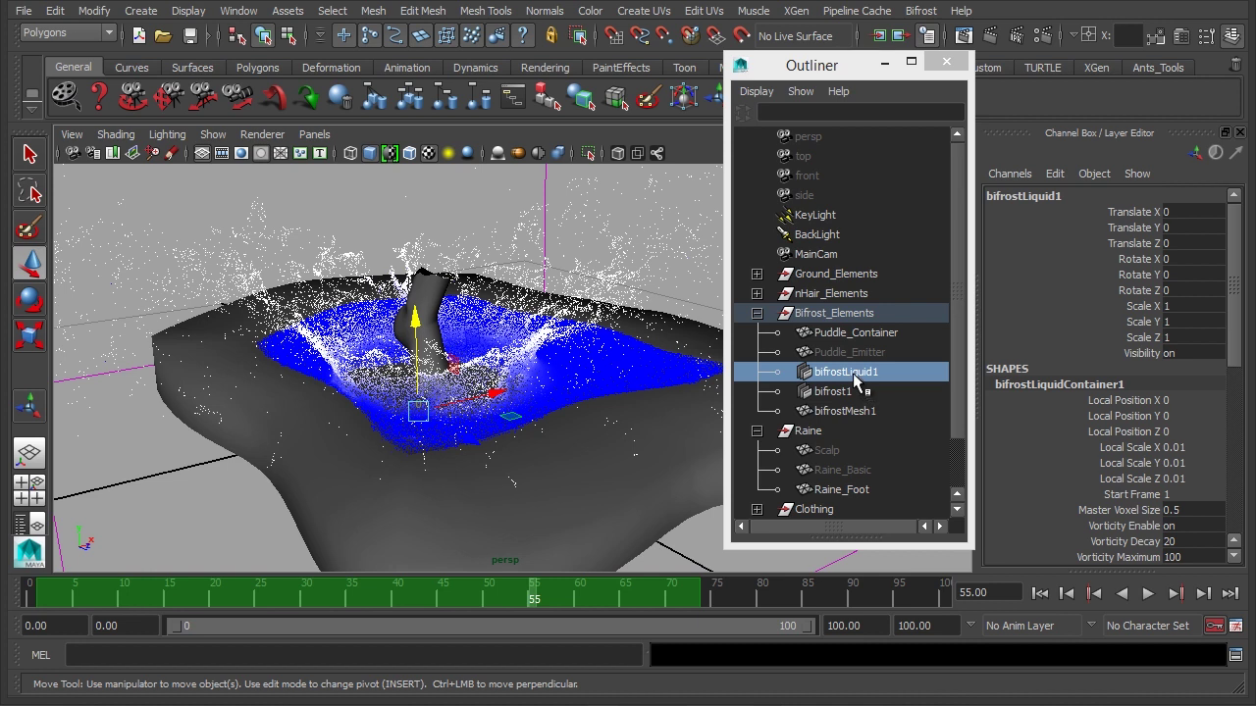
# Scroll the Channel Box down to the gravity, droplet and particle density attributes, then select bifrost1
pyautogui.moveTo(1236, 271); pyautogui.dragTo(1236, 376)
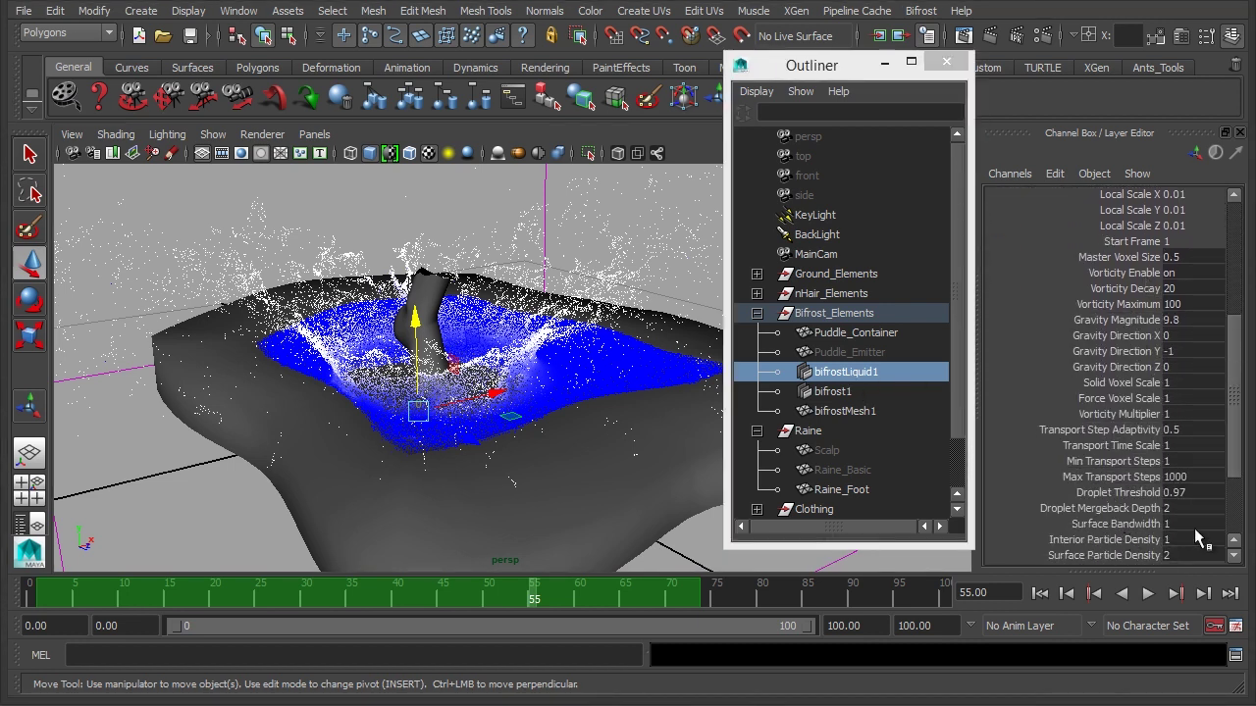
pyautogui.moveTo(1238, 382)
pyautogui.mouseDown()
pyautogui.moveTo(1240, 420)
pyautogui.moveTo(1243, 392)
pyautogui.mouseUp()
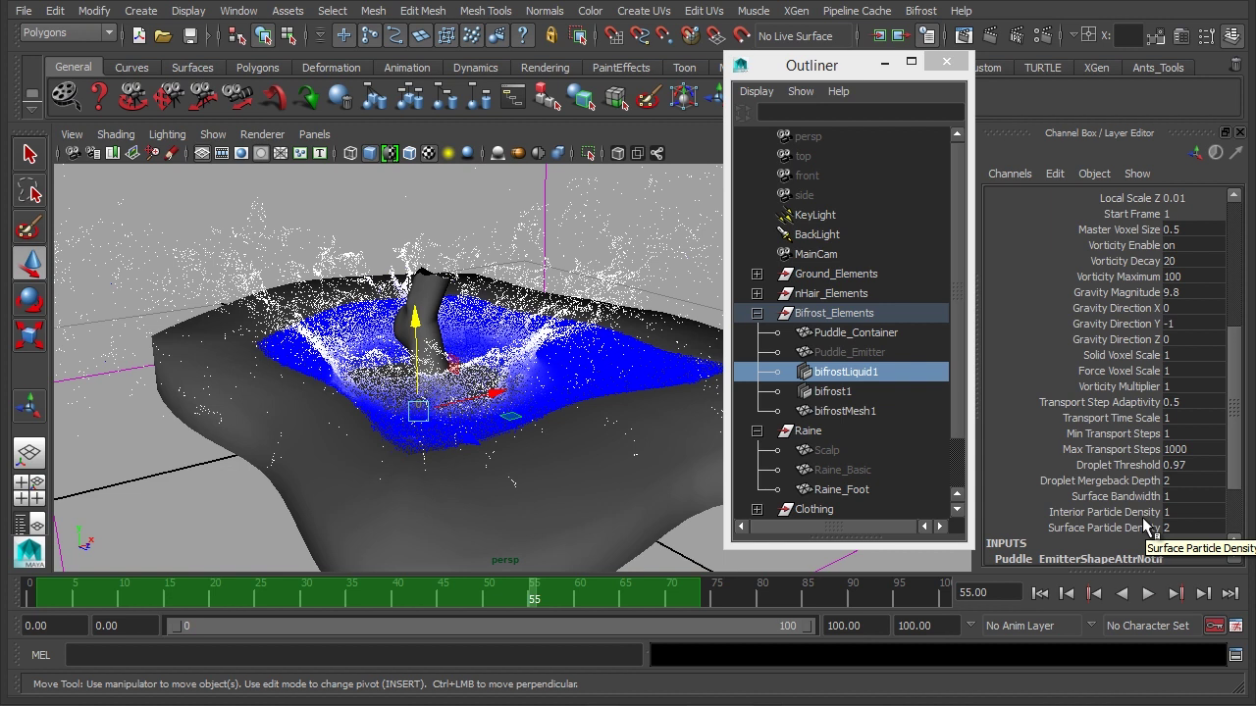
pyautogui.click(844, 393)
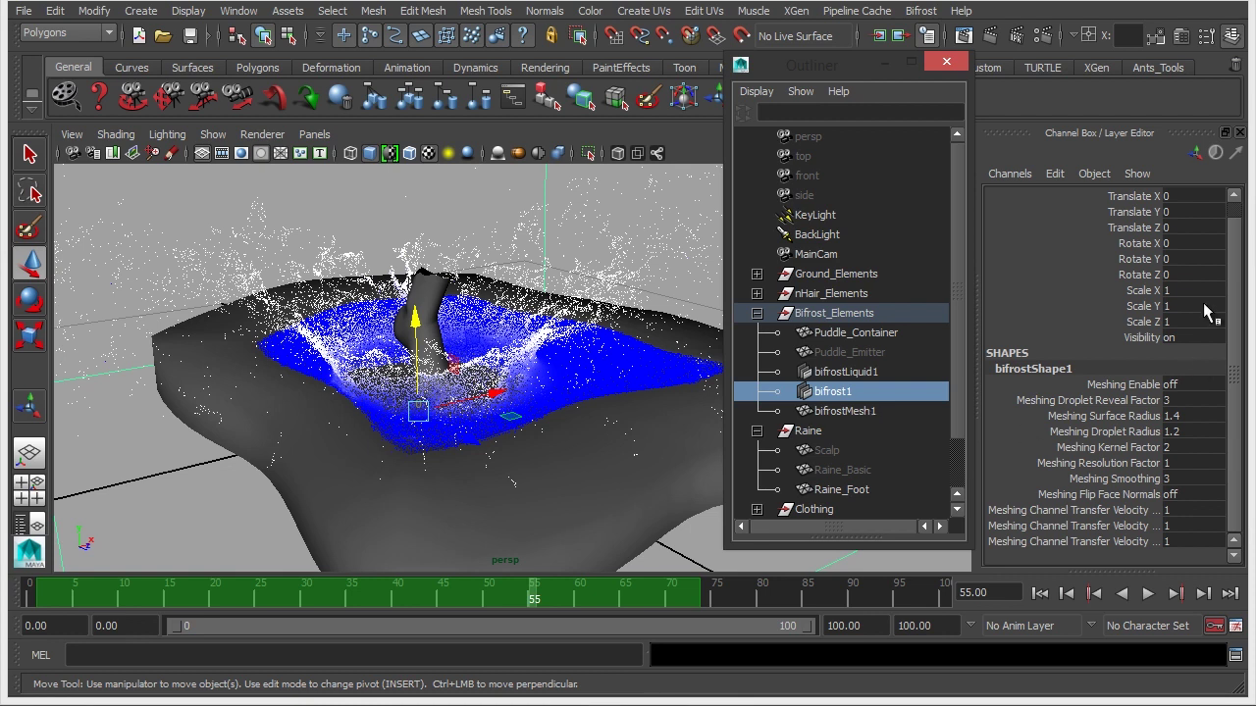
# Review bifrostLiquid1, bifrost1 and Puddle_Container, ending on Puddle_Emitter's Liquid Density 1000
pyautogui.click(846, 372)
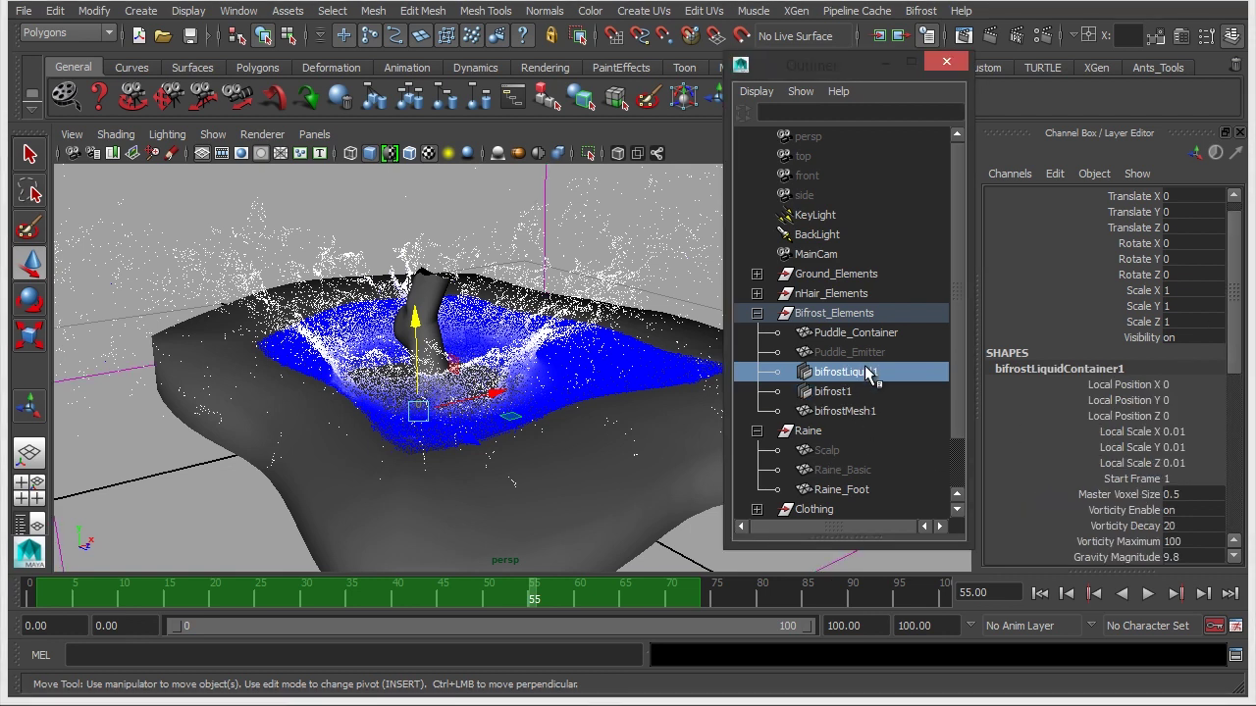
pyautogui.scroll(-3, 1144, 353)
pyautogui.scroll(-3, 1144, 344)
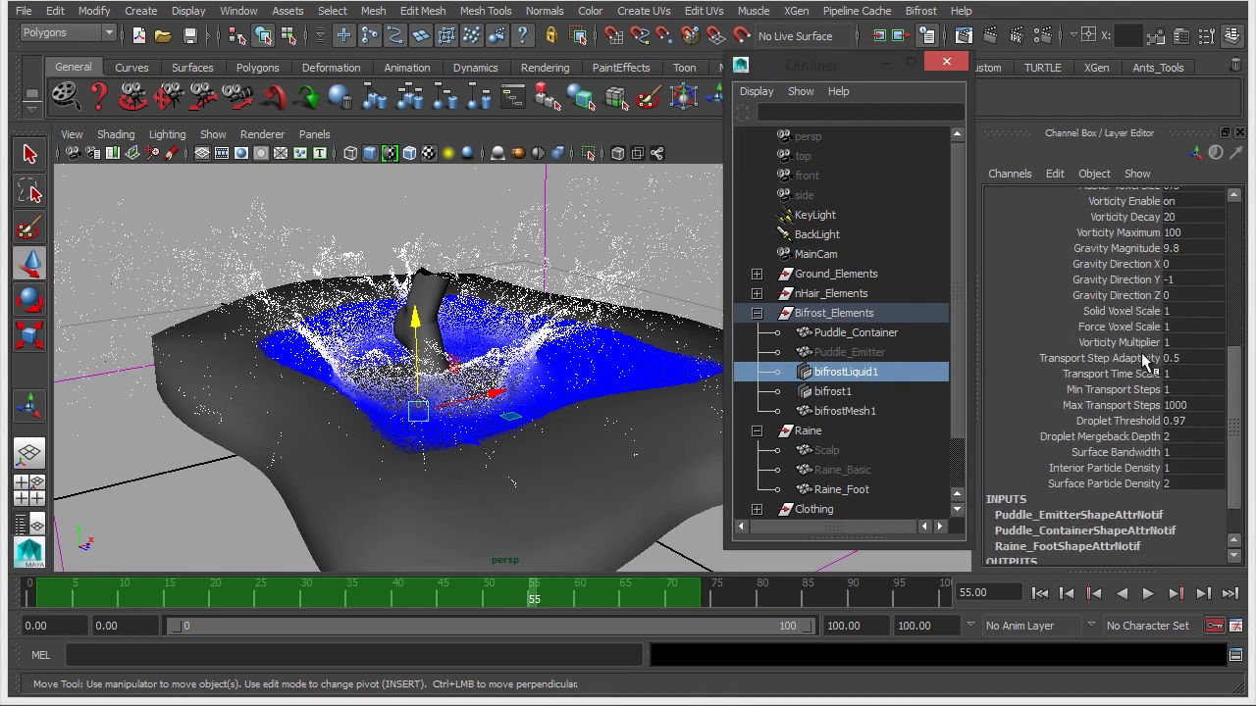
pyautogui.click(864, 392)
pyautogui.click(864, 372)
pyautogui.click(866, 388)
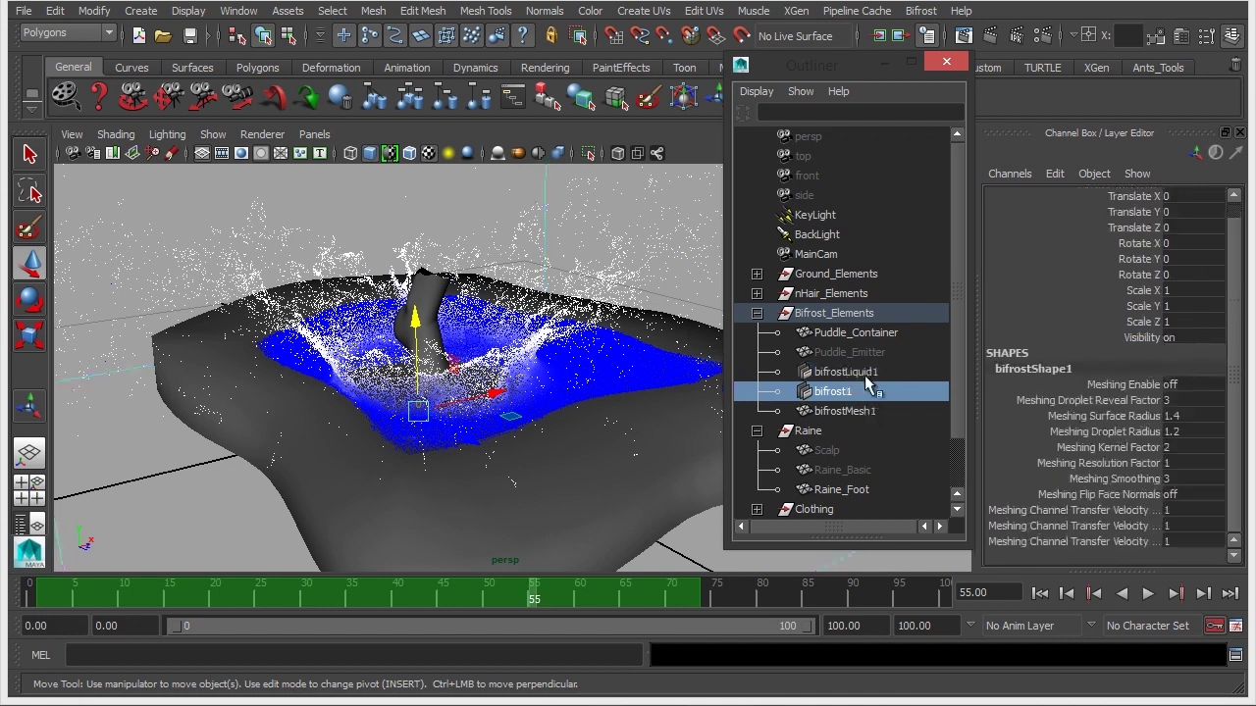
pyautogui.click(866, 374)
pyautogui.click(888, 335)
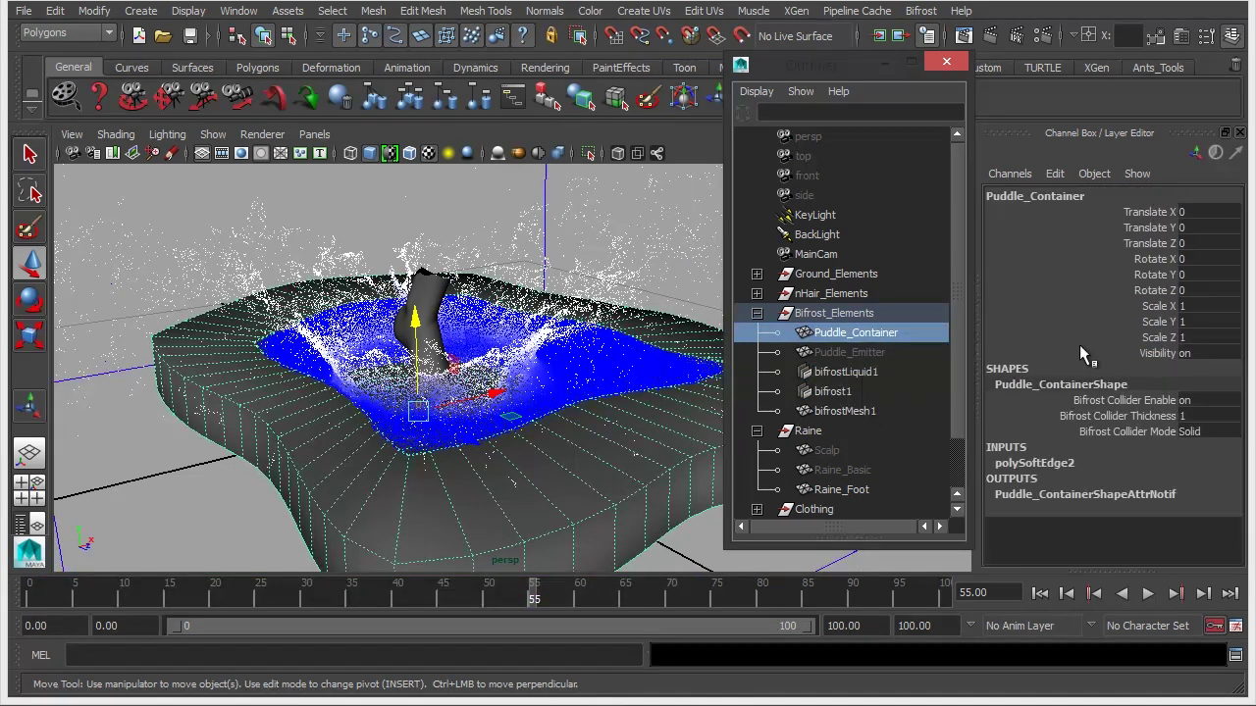
pyautogui.click(880, 356)
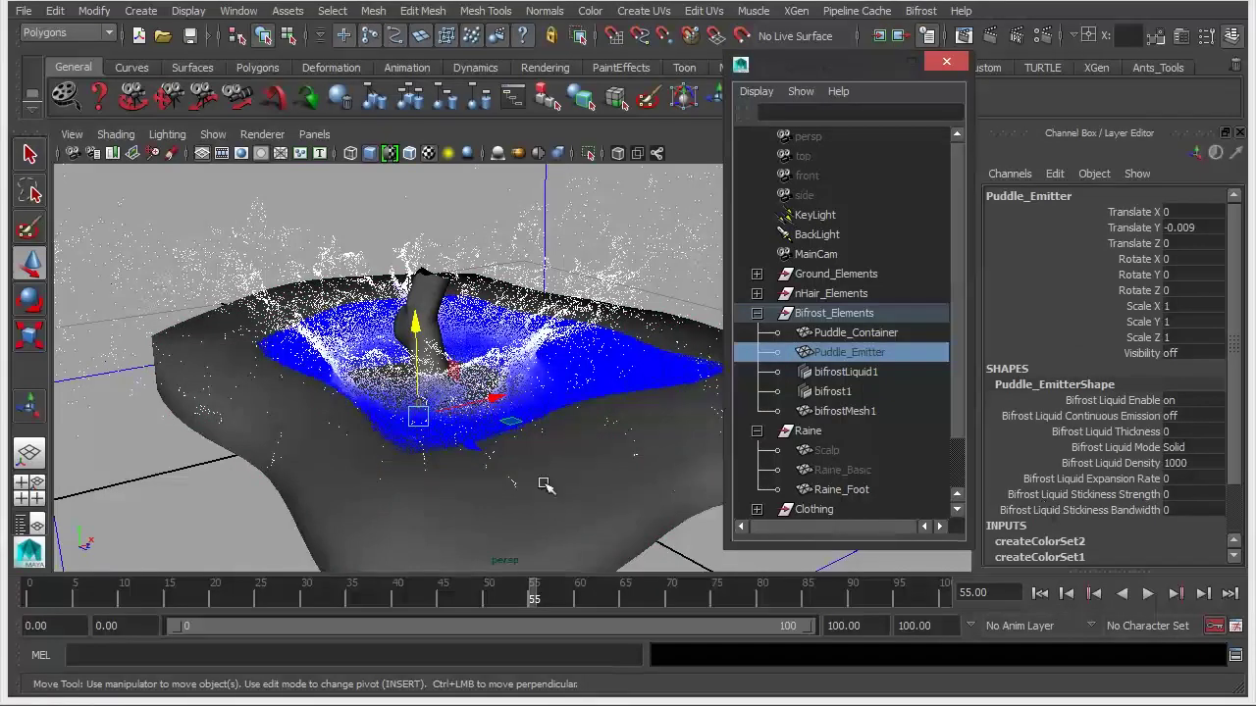
# Orbit and dolly the perspective view to a lower, closer angle on the foot's splash
pyautogui.keyDown('alt'); pyautogui.moveTo(544, 484); pyautogui.dragTo(468, 435); pyautogui.keyUp('alt')
pyautogui.keyDown('alt'); pyautogui.moveTo(468, 435); pyautogui.dragTo(498, 438, button='right'); pyautogui.keyUp('alt')
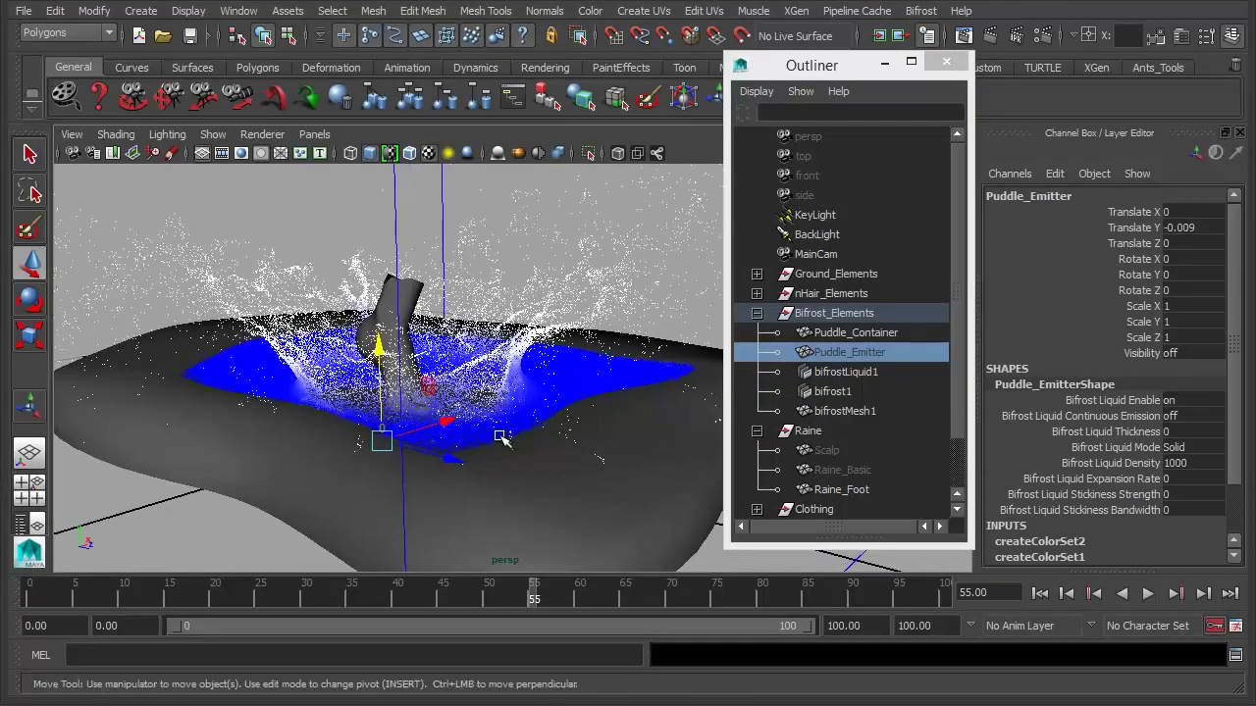